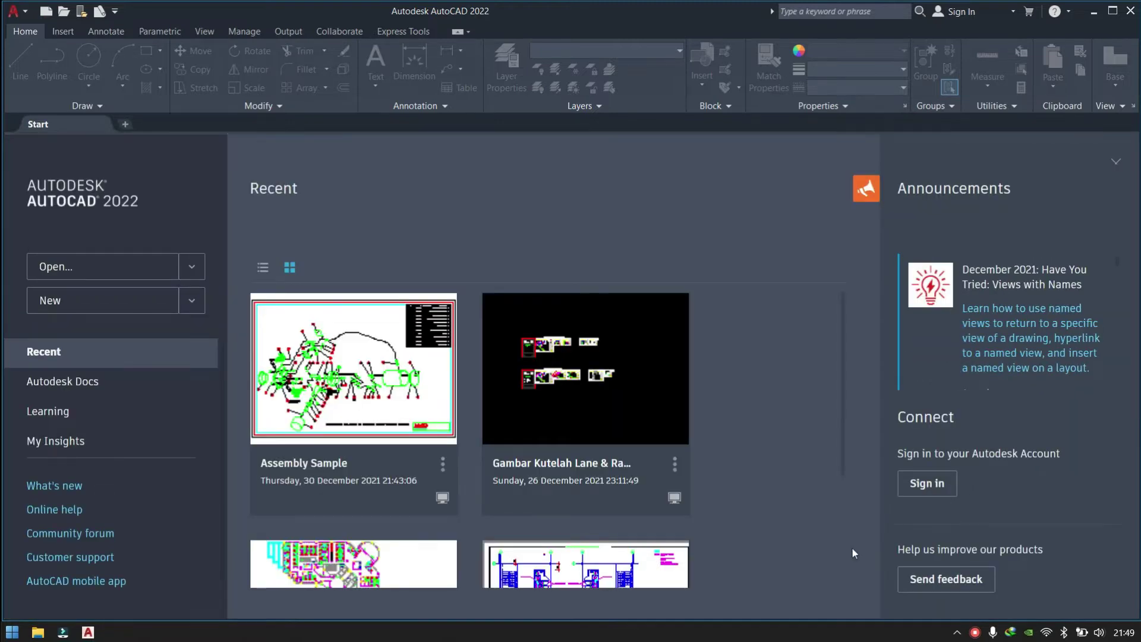
# Step: Create a new blank drawing, Drawing1.dwg, from the Start page
pyautogui.click(125, 124)
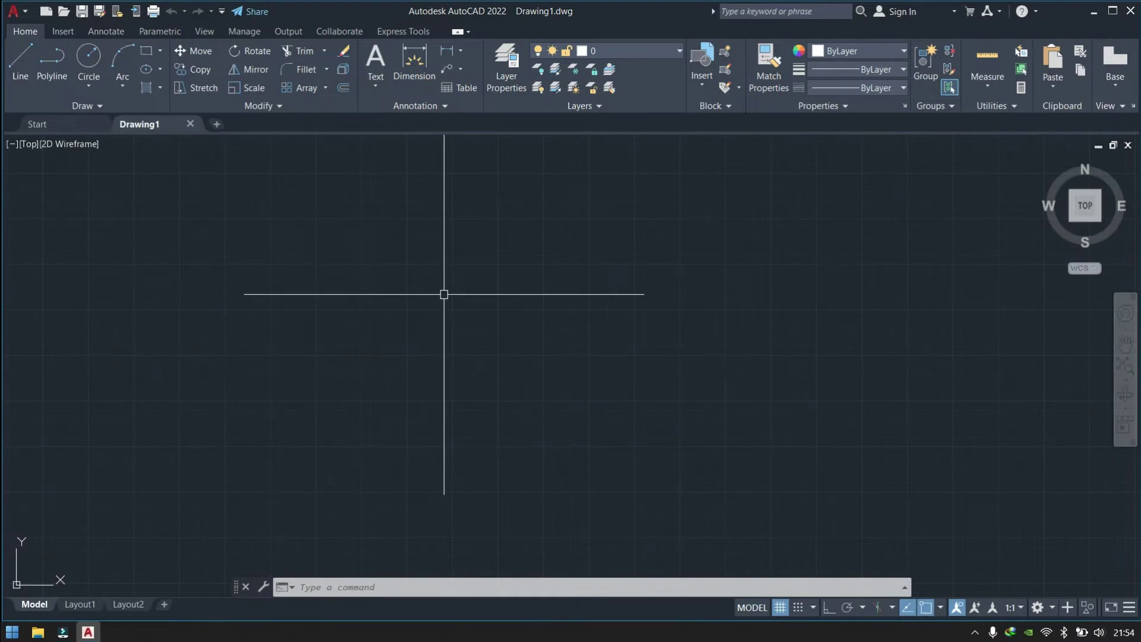
# Step: Open Options and bring up the Display tab's drawing window colour settings
pyautogui.write('o')
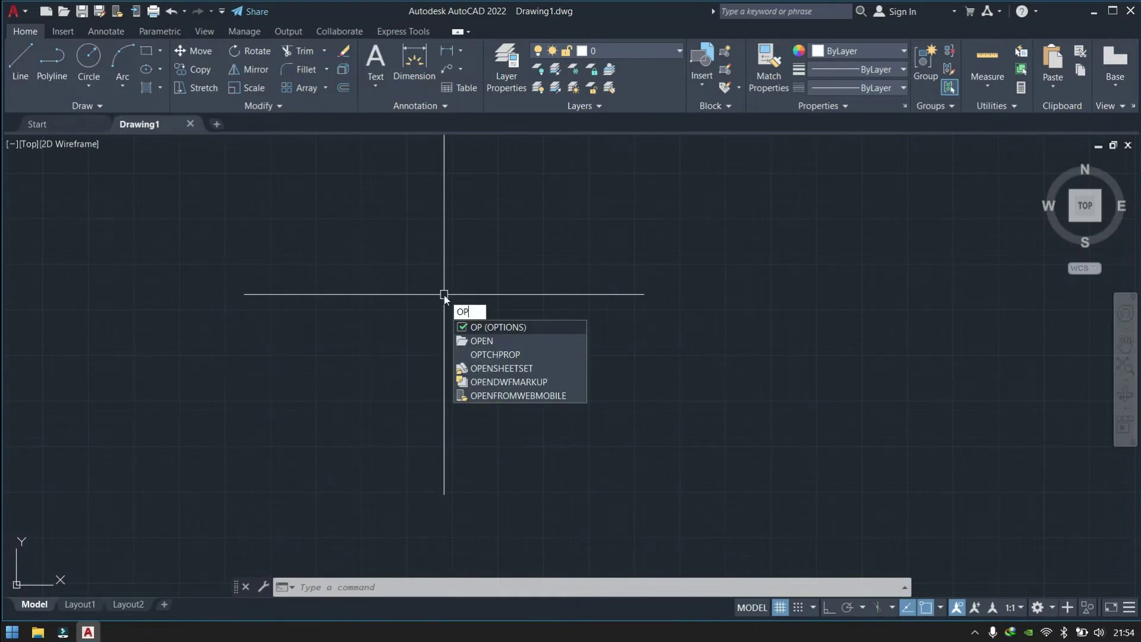
pyautogui.press('Return')
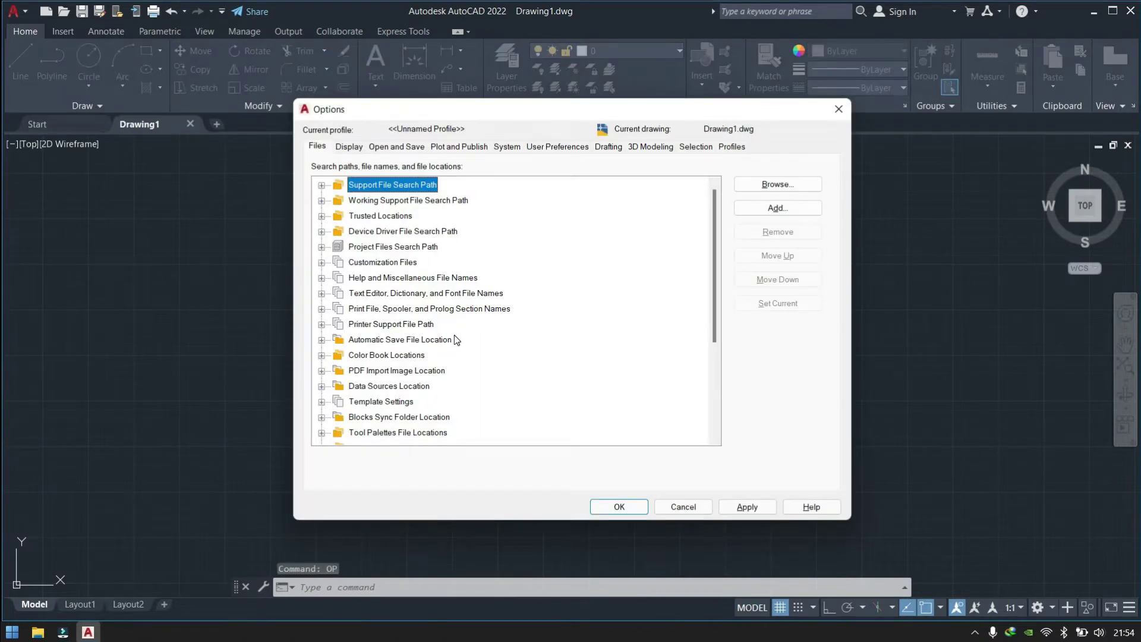
pyautogui.click(391, 343)
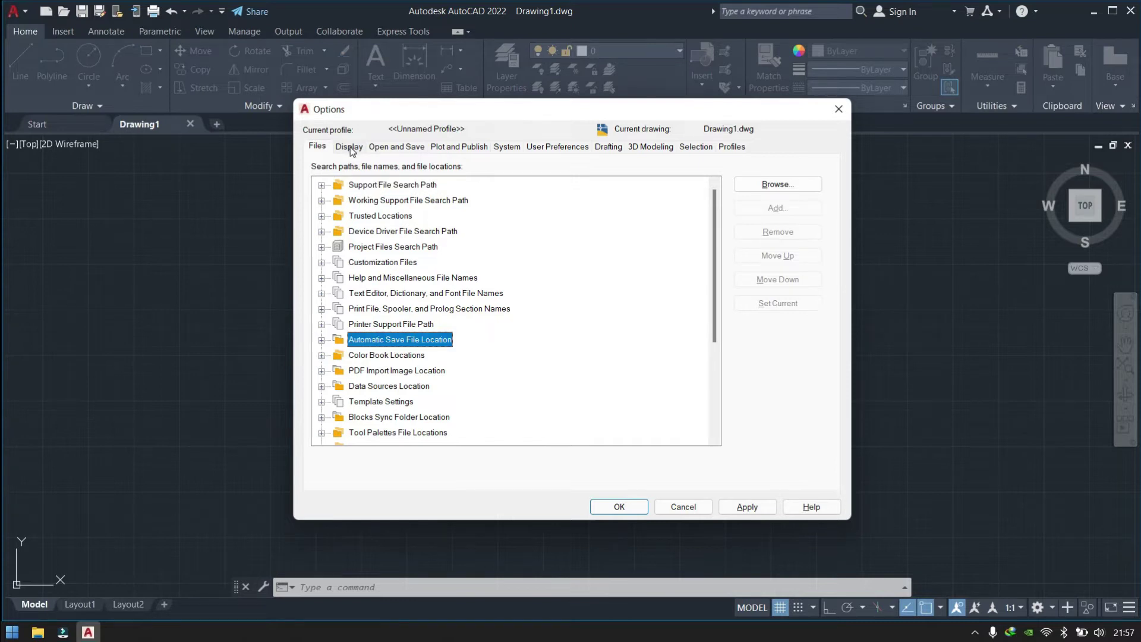
pyautogui.click(351, 148)
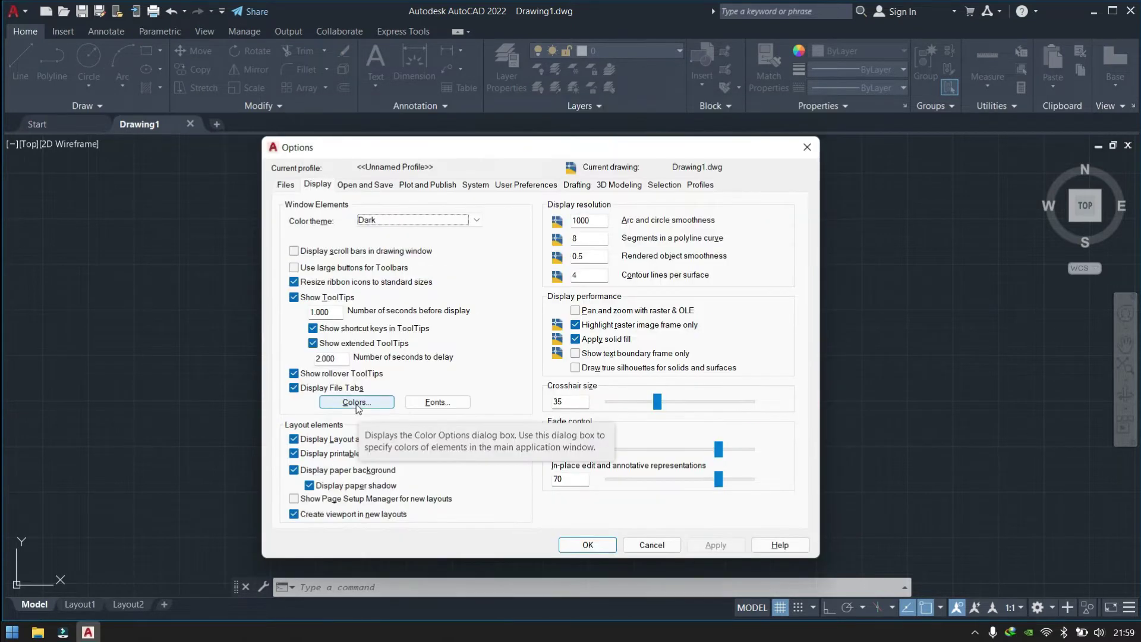
pyautogui.click(357, 403)
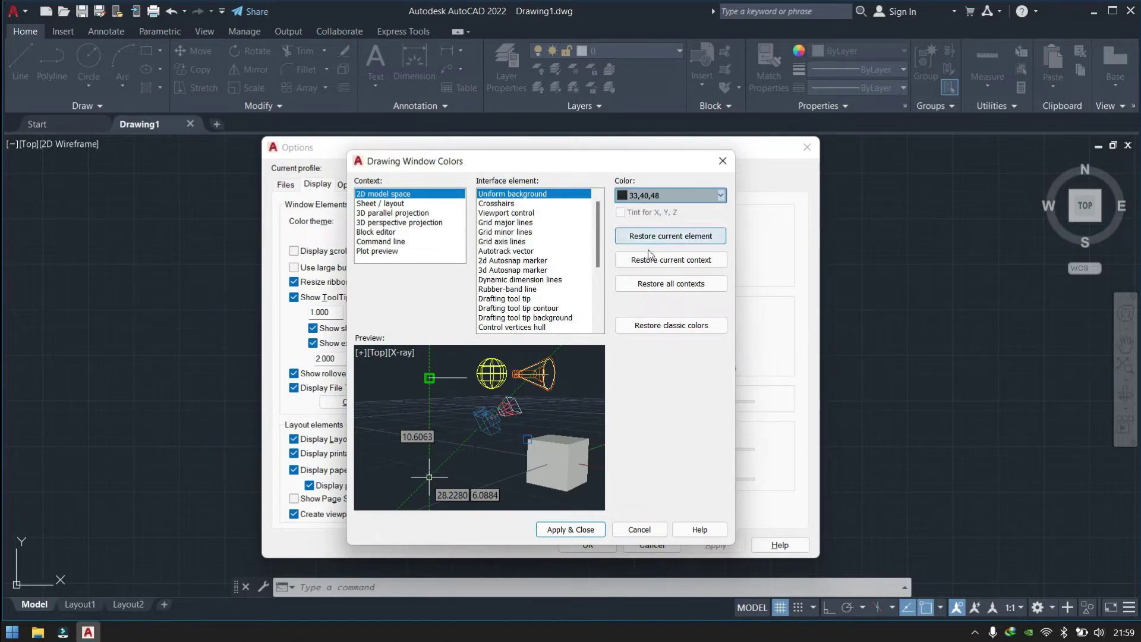
# Step: Set the 2D model space uniform background to Black, review other contexts, and apply
pyautogui.click(723, 198)
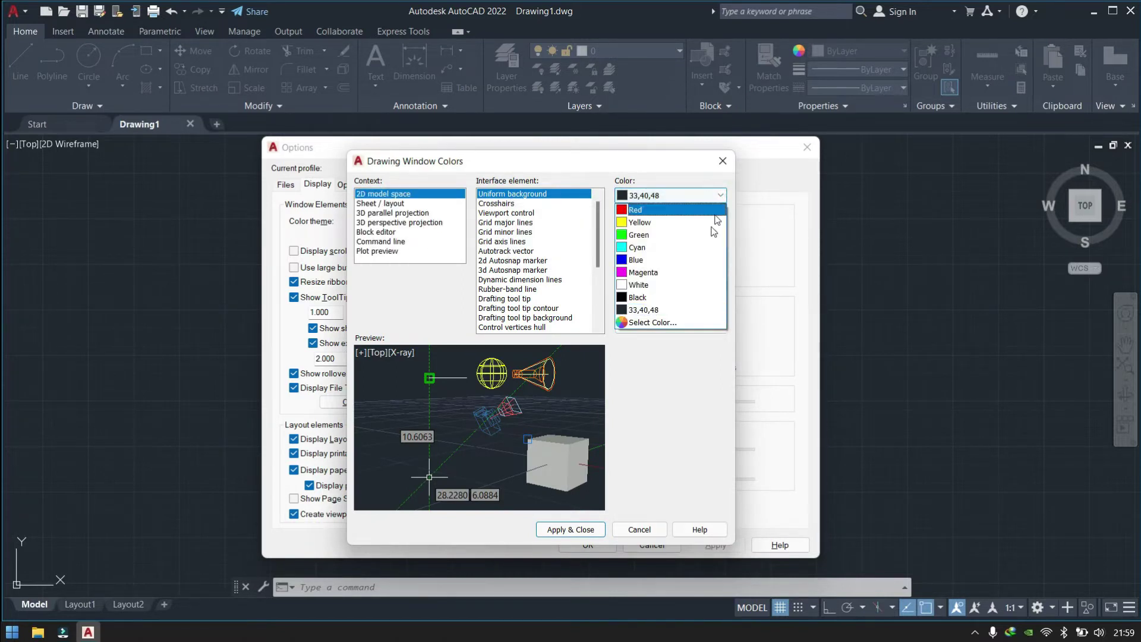
pyautogui.click(654, 298)
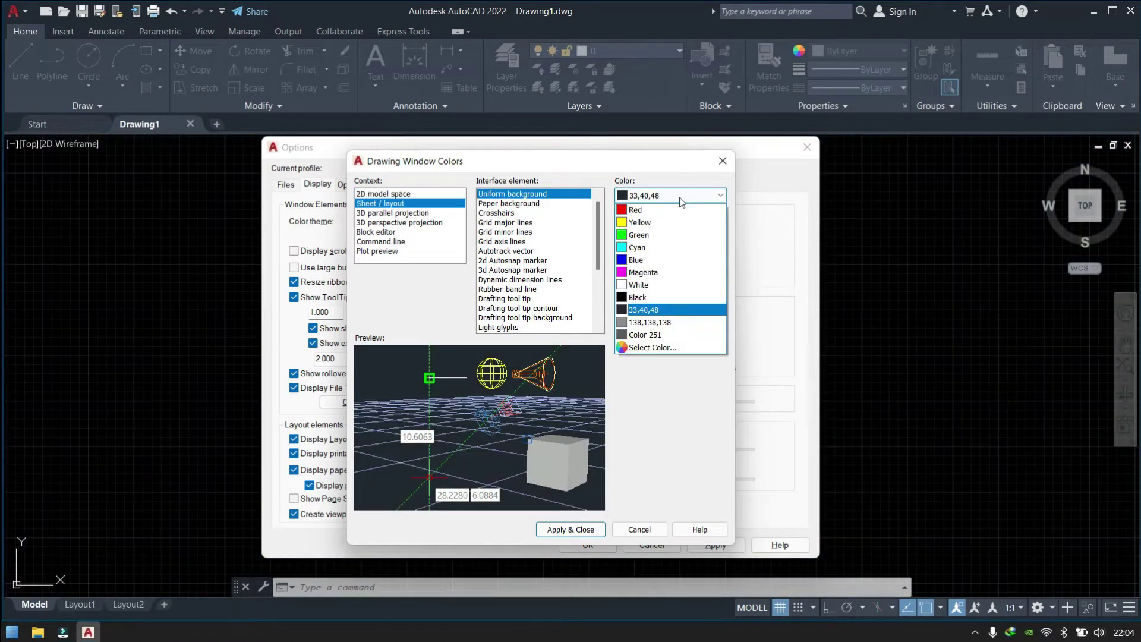
pyautogui.click(680, 395)
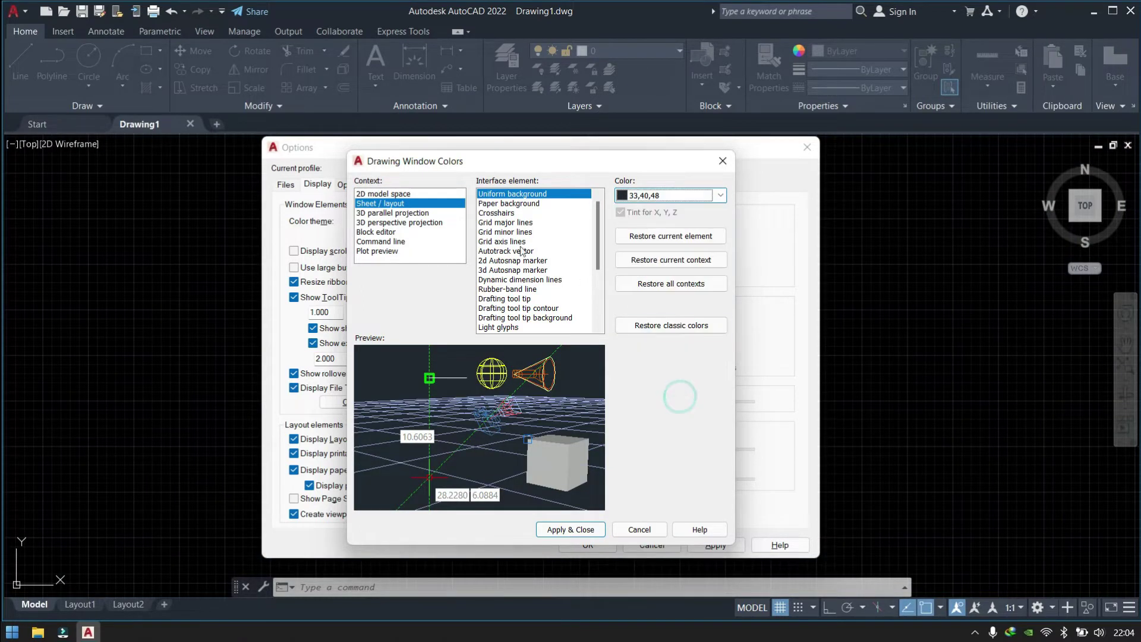
pyautogui.click(399, 195)
pyautogui.press('Down')
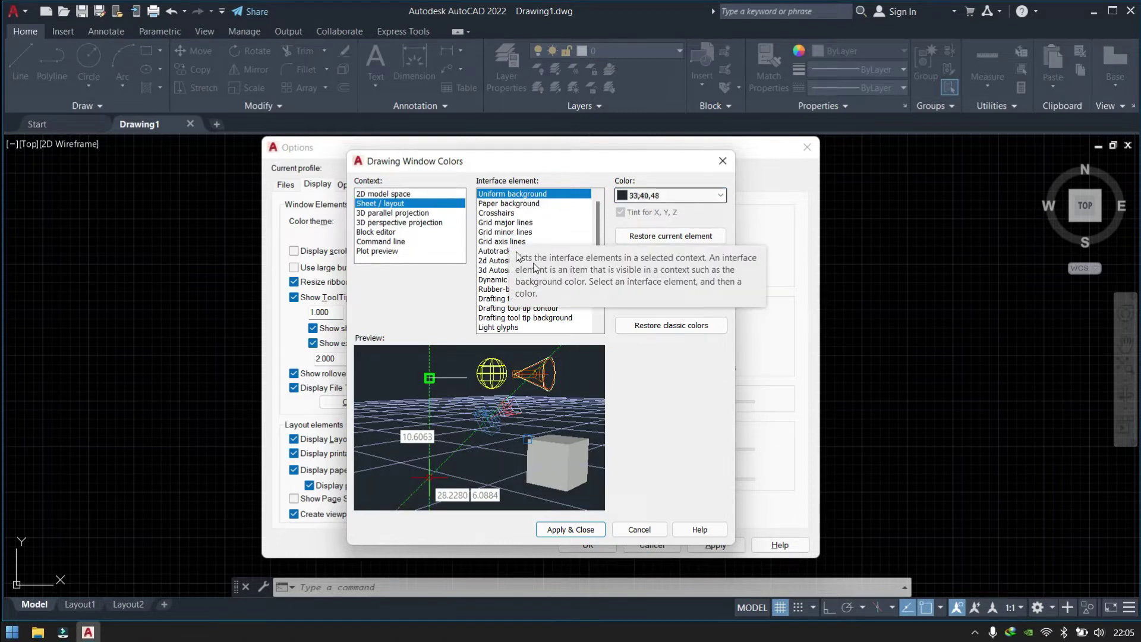
pyautogui.click(417, 214)
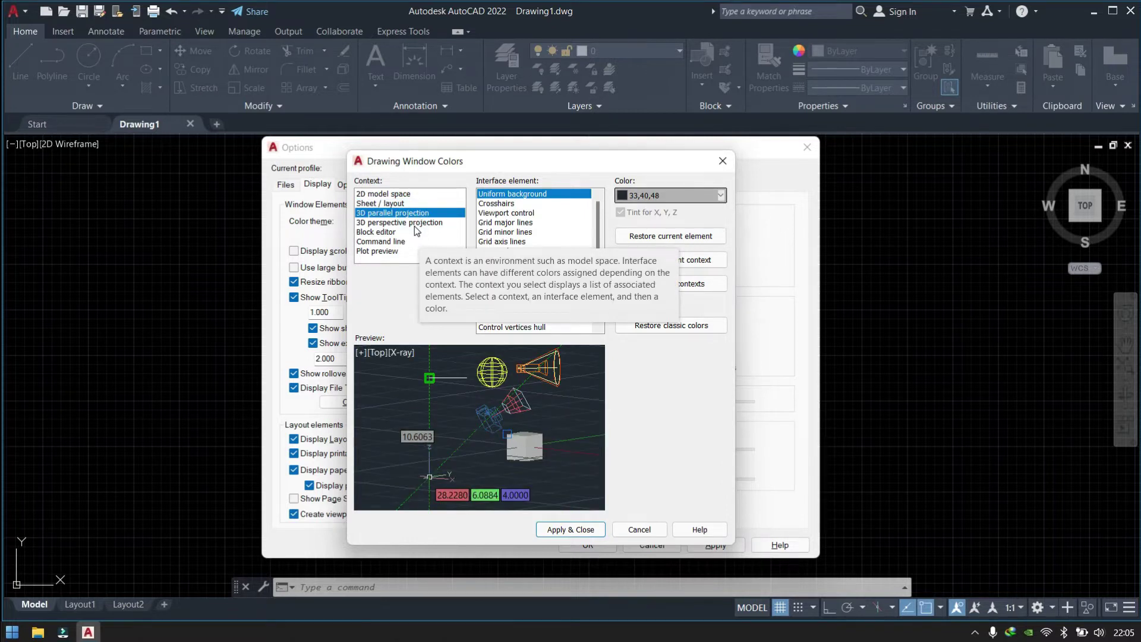
pyautogui.click(414, 224)
pyautogui.click(410, 234)
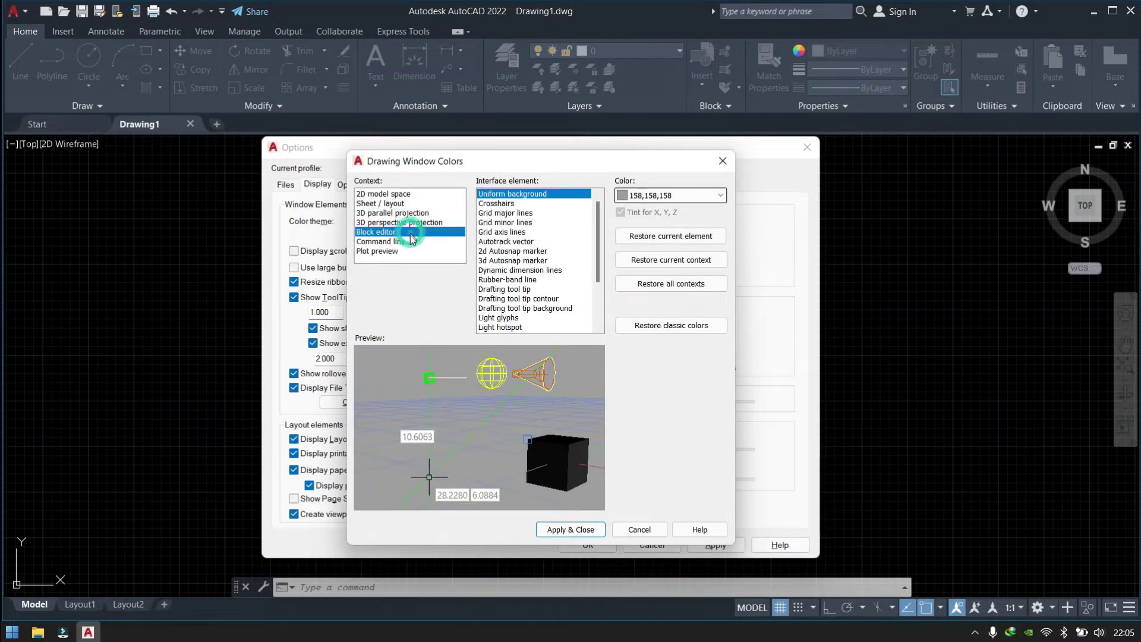
pyautogui.click(412, 241)
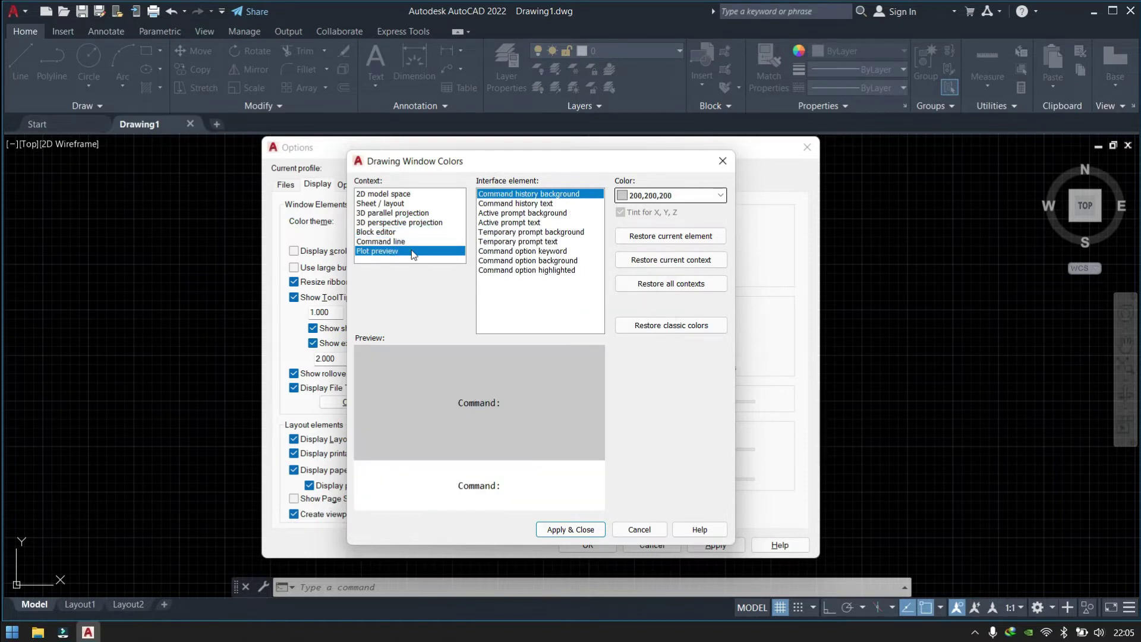
pyautogui.click(414, 195)
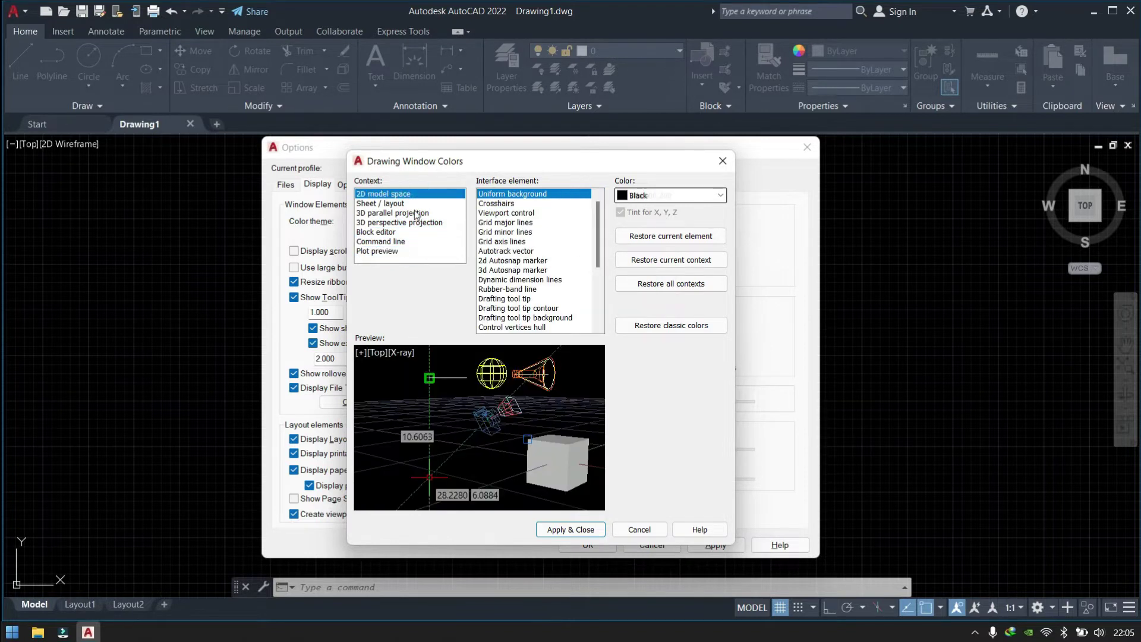
pyautogui.click(586, 530)
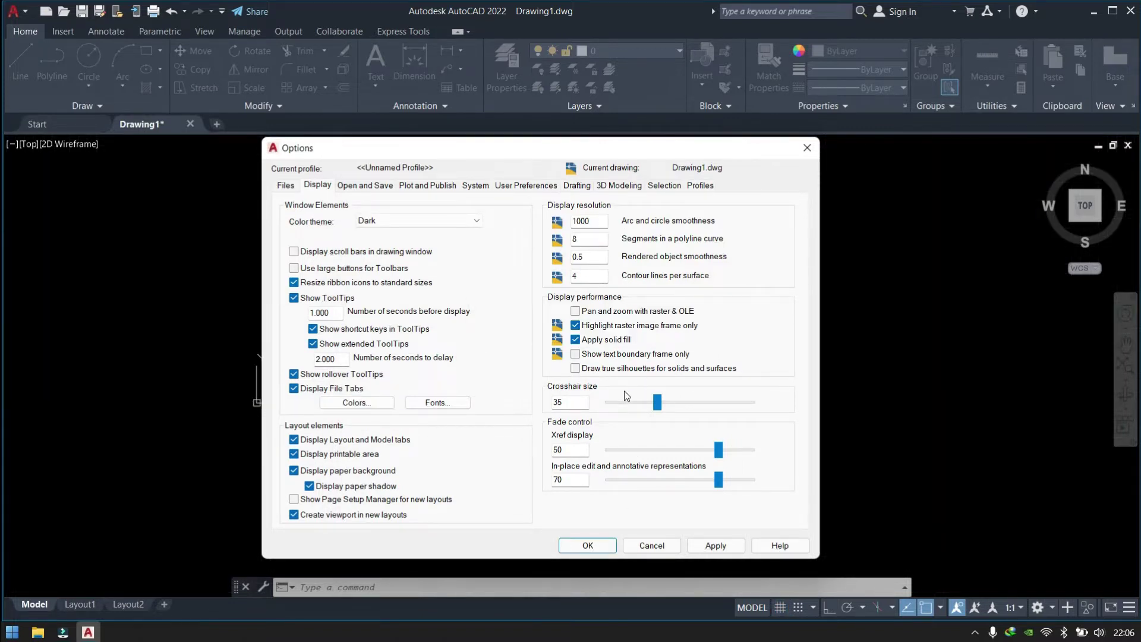
# Step: Reduce the crosshair size from 35 to 30 and apply it
pyautogui.moveTo(658, 404); pyautogui.dragTo(652, 407)
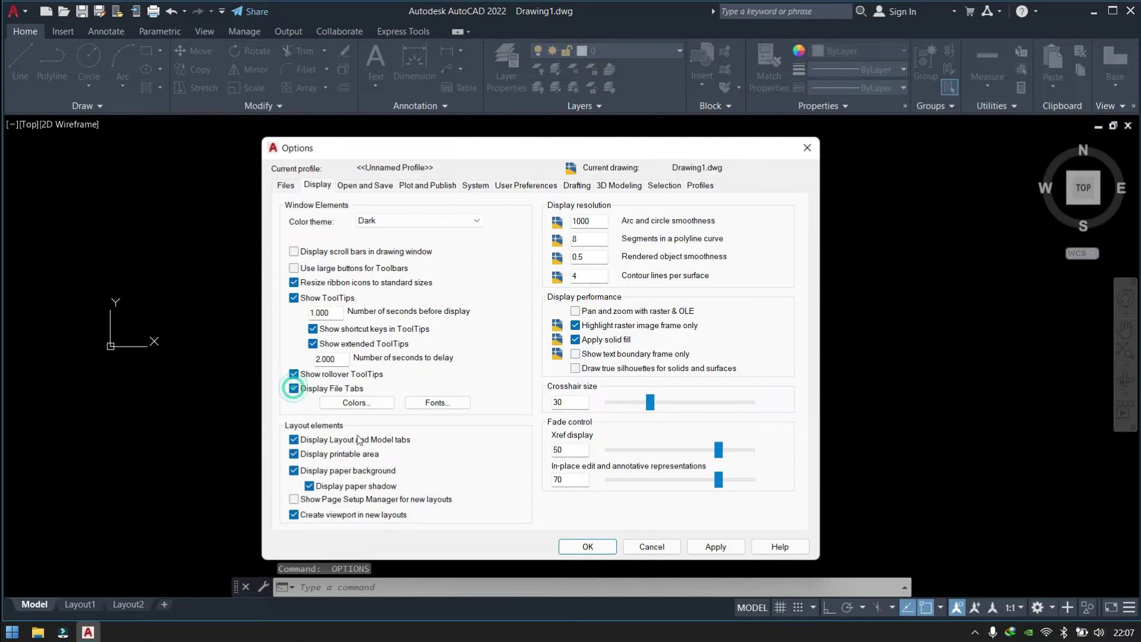
pyautogui.click(716, 547)
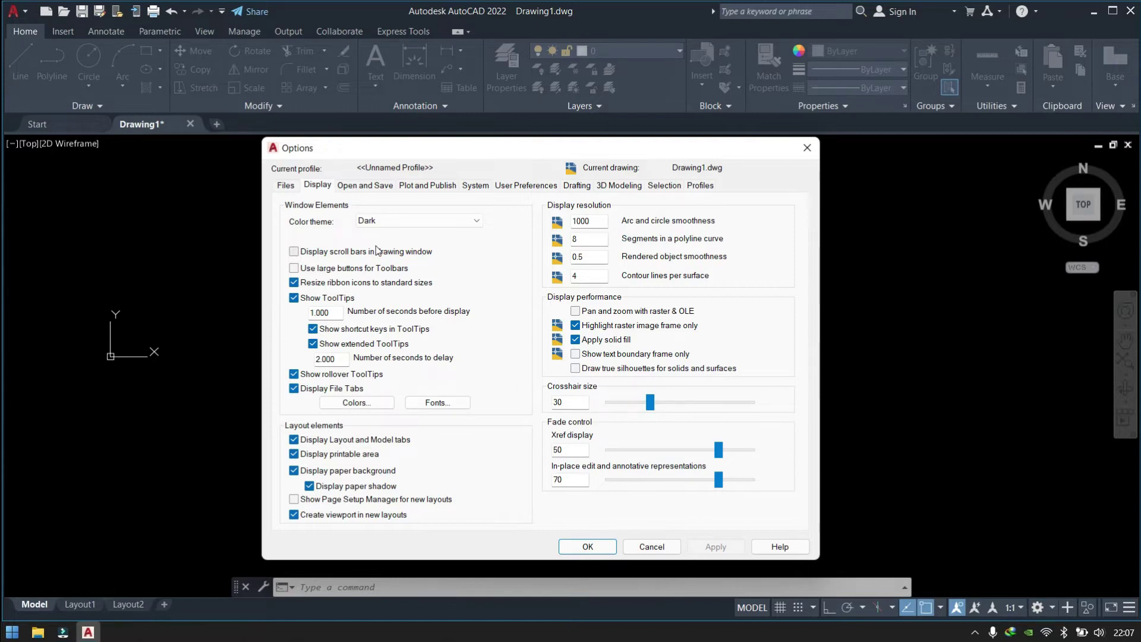
# Step: Set the default save format to AutoCAD 2007/LT2007 Drawing
pyautogui.click(365, 185)
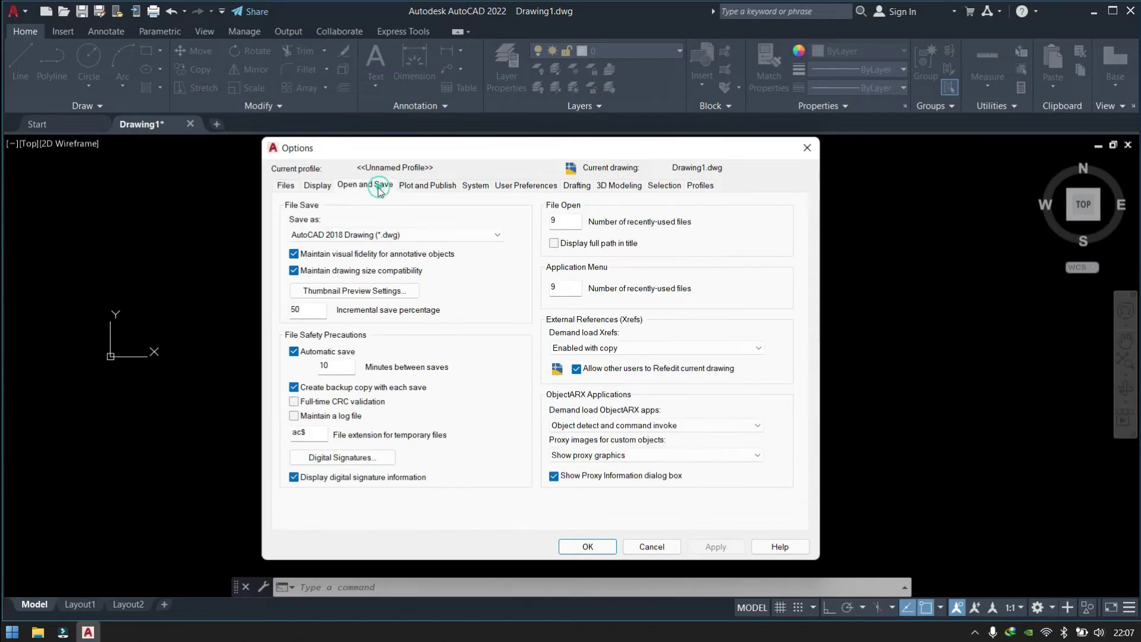
pyautogui.scroll(-3, 457, 236)
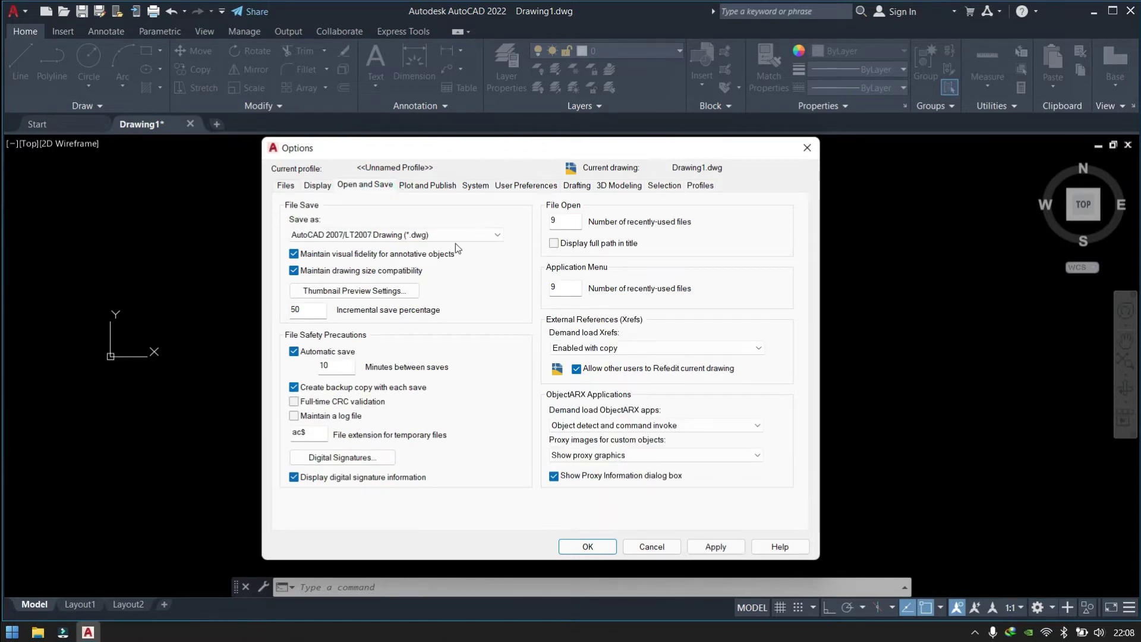
pyautogui.click(455, 235)
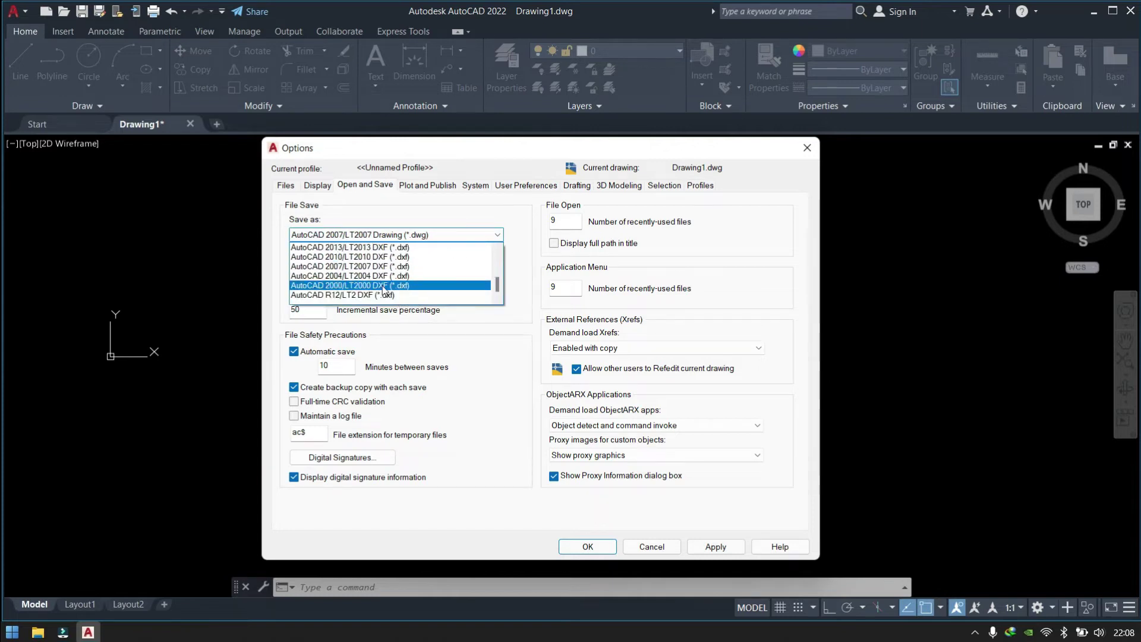
pyautogui.scroll(1, 380, 280)
pyautogui.scroll(1, 375, 276)
pyautogui.scroll(1, 372, 262)
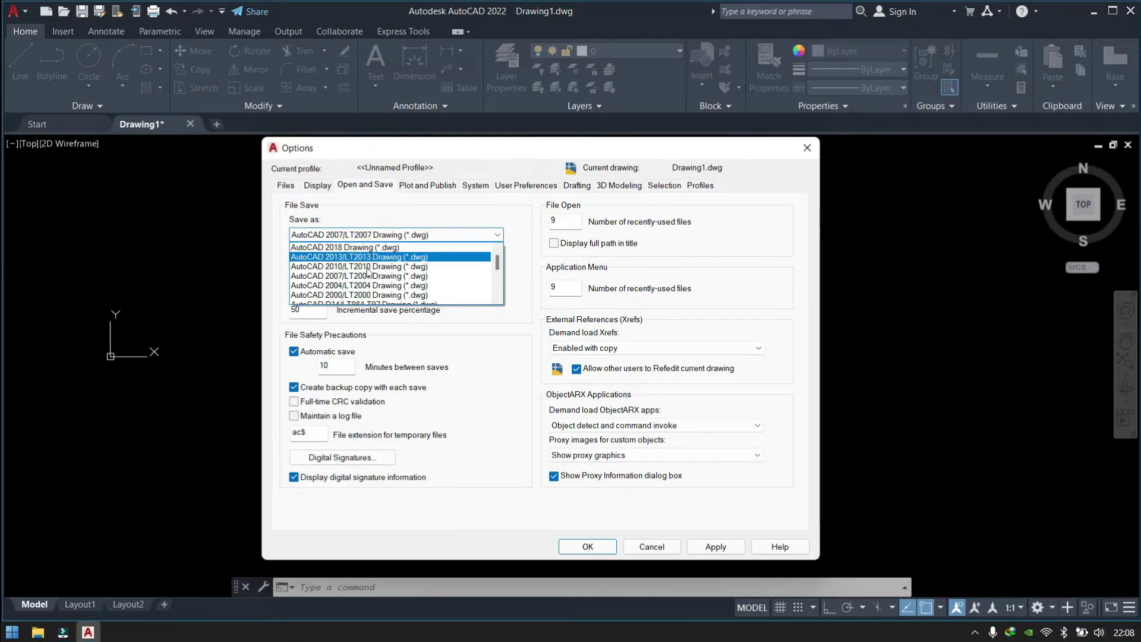
pyautogui.click(368, 276)
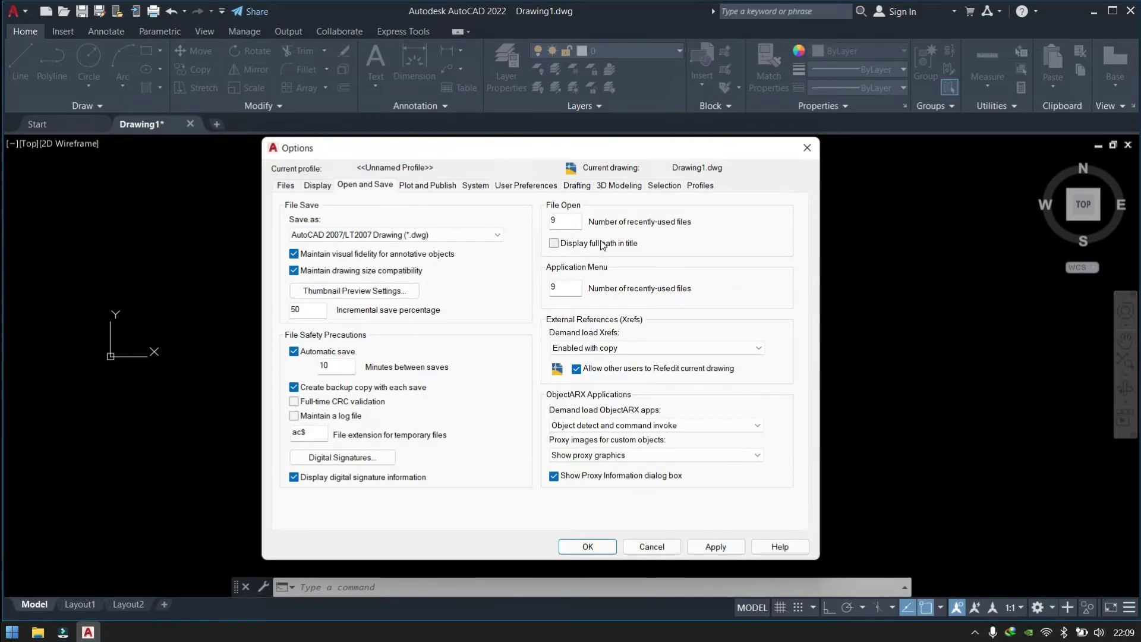
# Step: Make DWG To PDF.pc3 the default output device, review System and User Preferences, and close Options
pyautogui.click(427, 185)
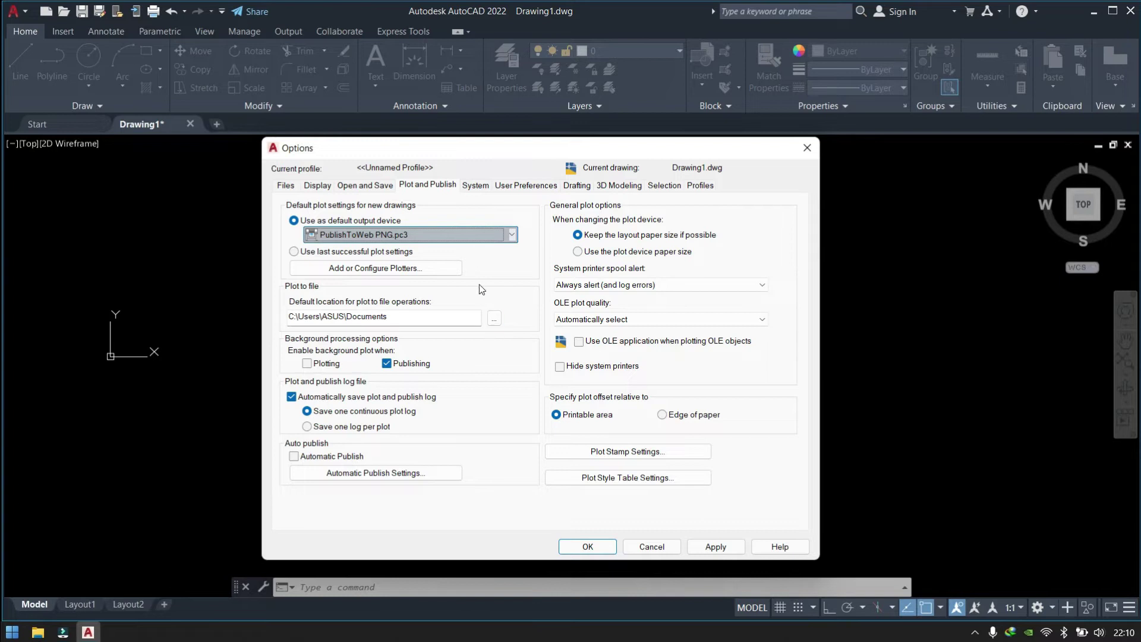
pyautogui.click(508, 235)
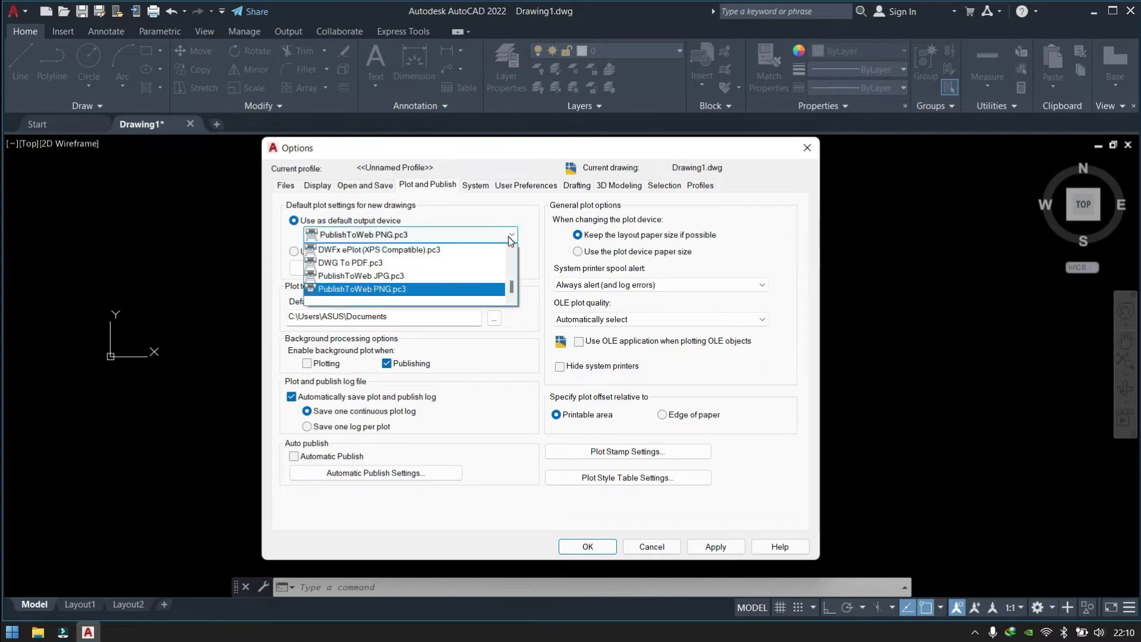
pyautogui.click(361, 268)
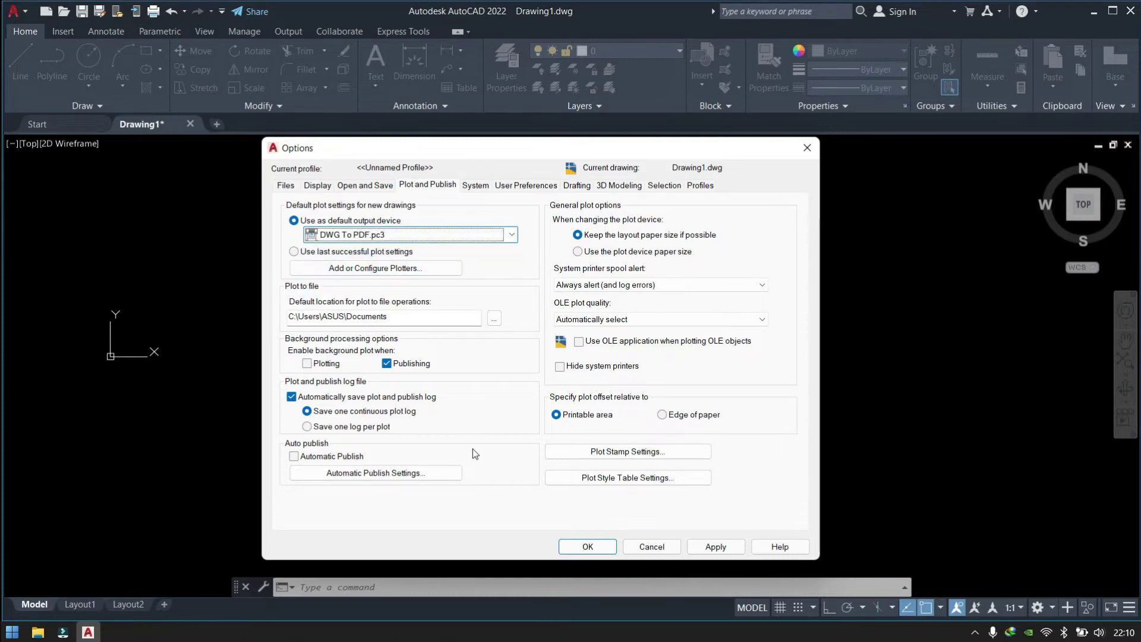
pyautogui.click(476, 186)
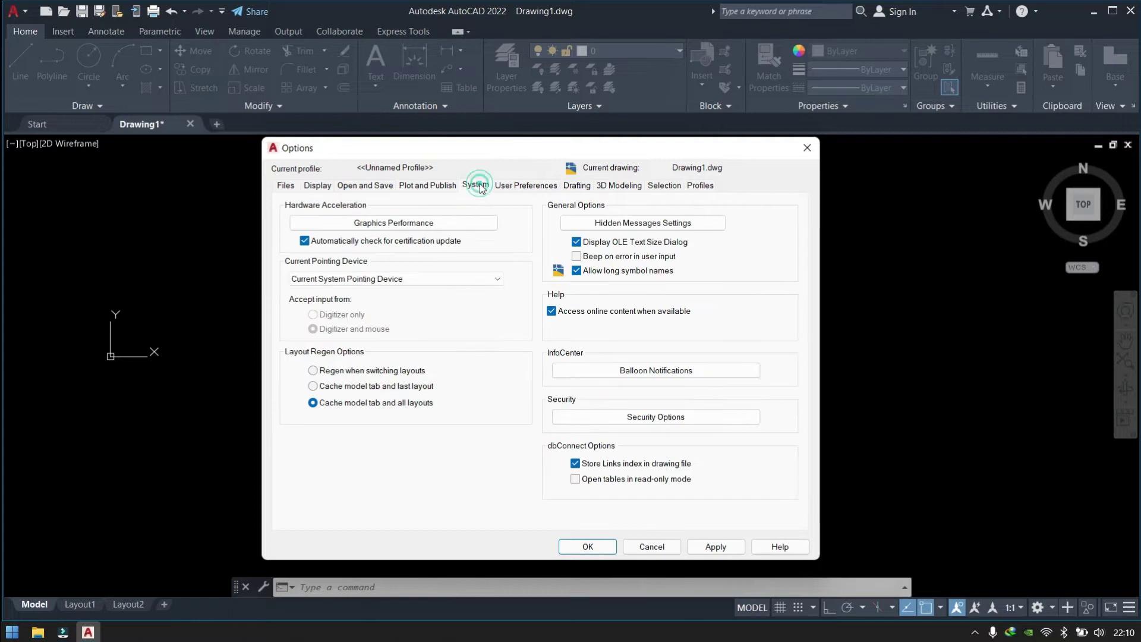
pyautogui.click(514, 188)
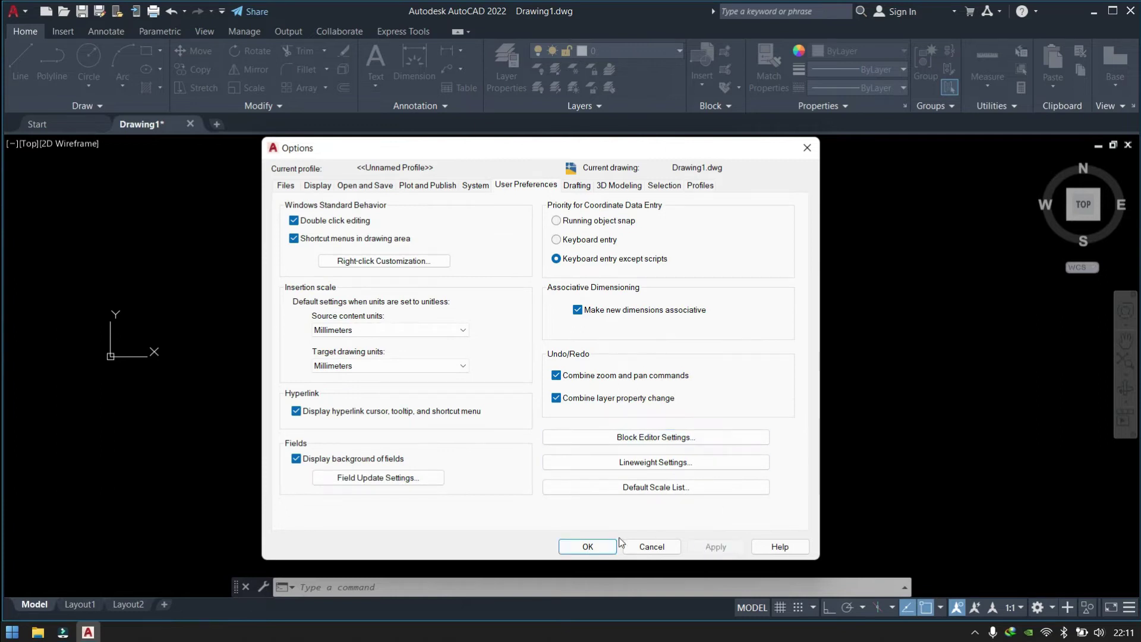
pyautogui.click(587, 546)
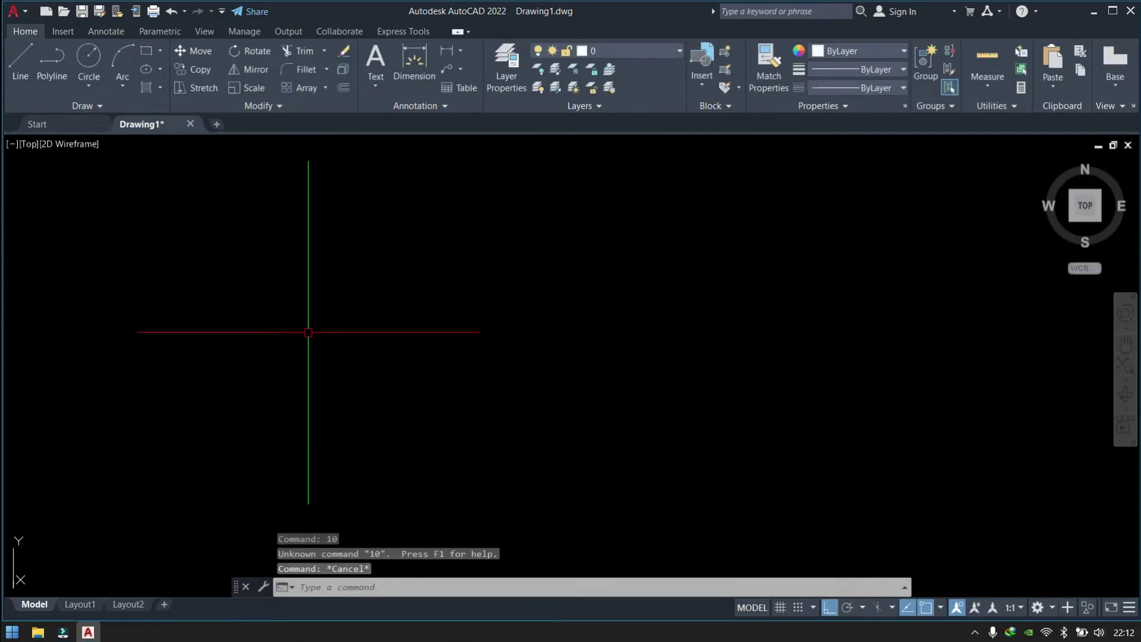
# Step: Draw a 42 by 20 rectangle with RECTANG
pyautogui.write('rec')
pyautogui.press('Return')
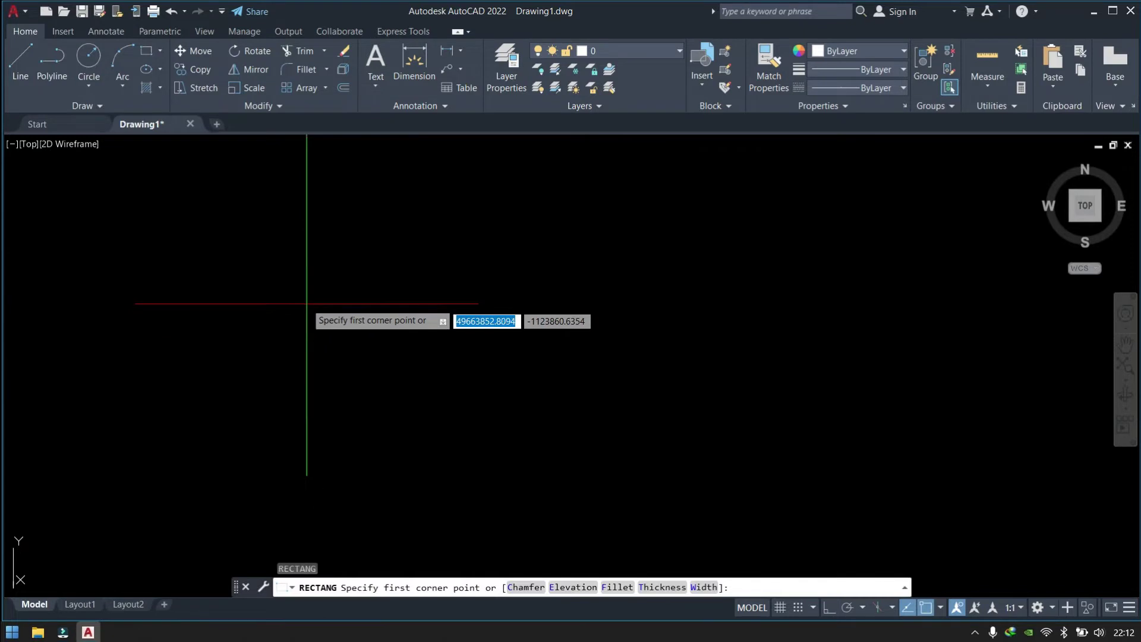
pyautogui.click(305, 290)
pyautogui.write('42')
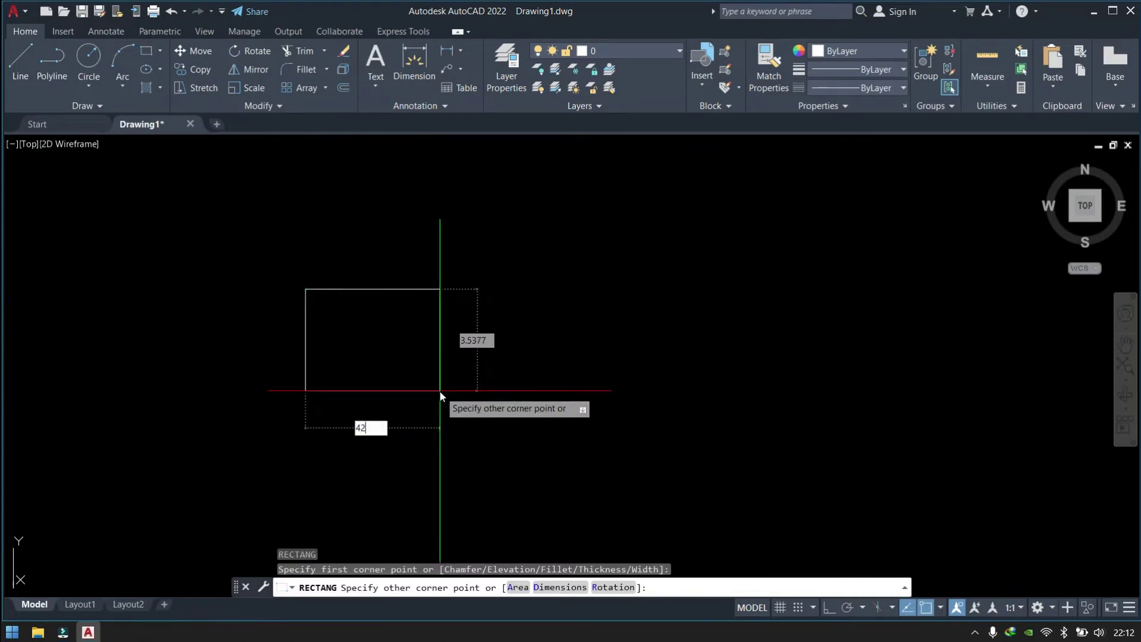
pyautogui.press('Tab')
pyautogui.write('2')
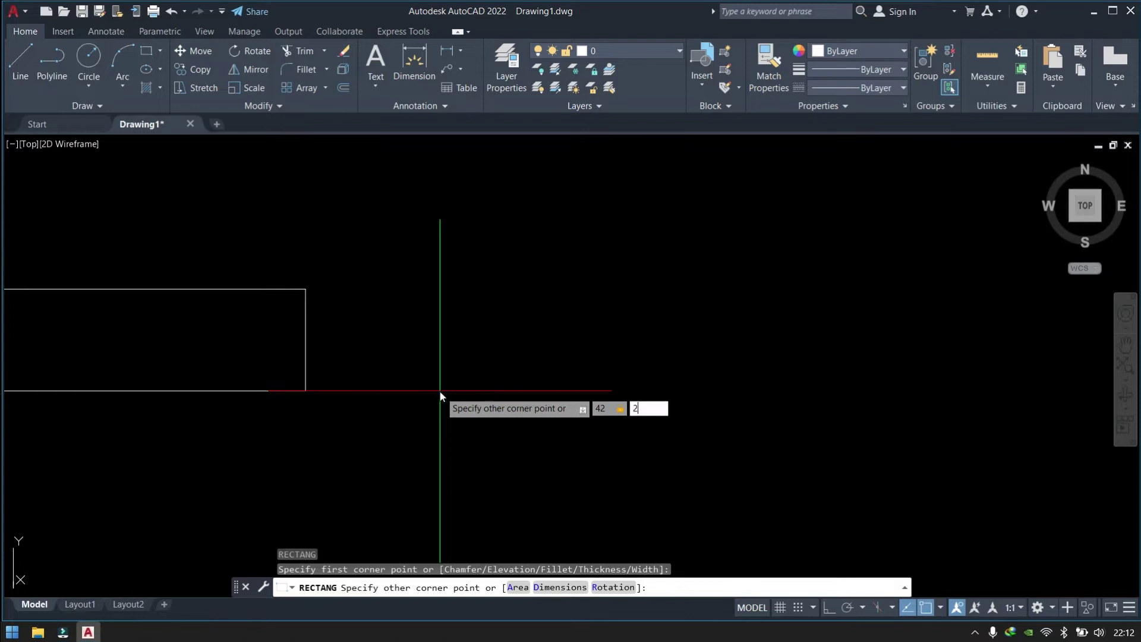
pyautogui.press('Return')
pyautogui.scroll(-4, 439, 391)
pyautogui.scroll(-5, 364, 454)
pyautogui.scroll(2, 362, 438)
pyautogui.write('1')
pyautogui.scroll(2, 390, 454)
pyautogui.press('Return')
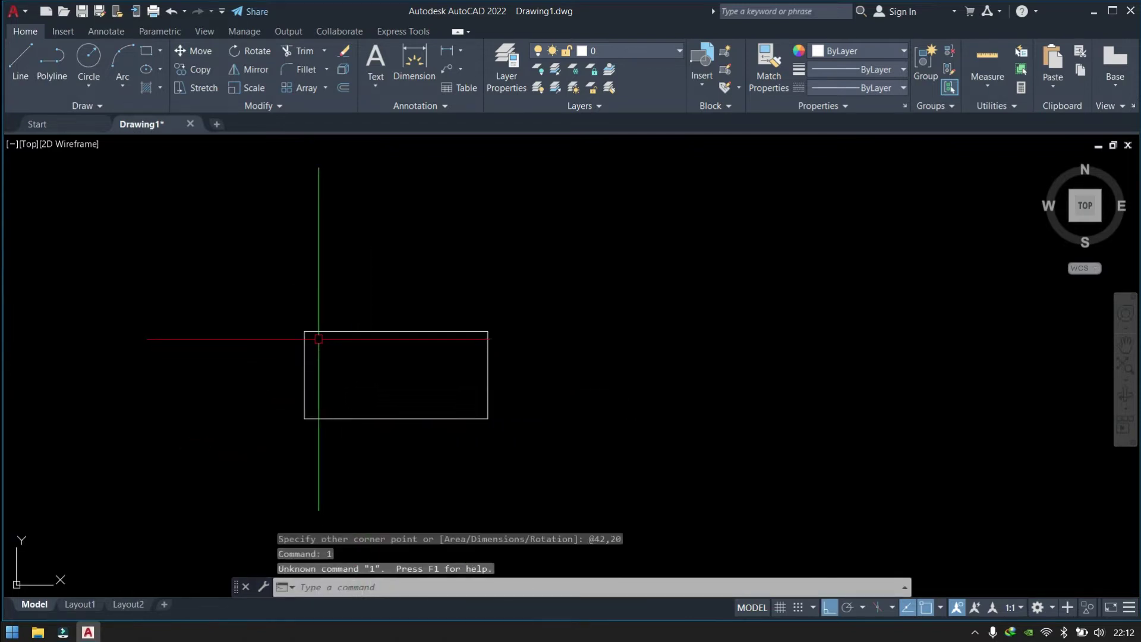
# Step: Add linear dimensions for the rectangle's 42 width and 20 height
pyautogui.write('dli')
pyautogui.press('Return')
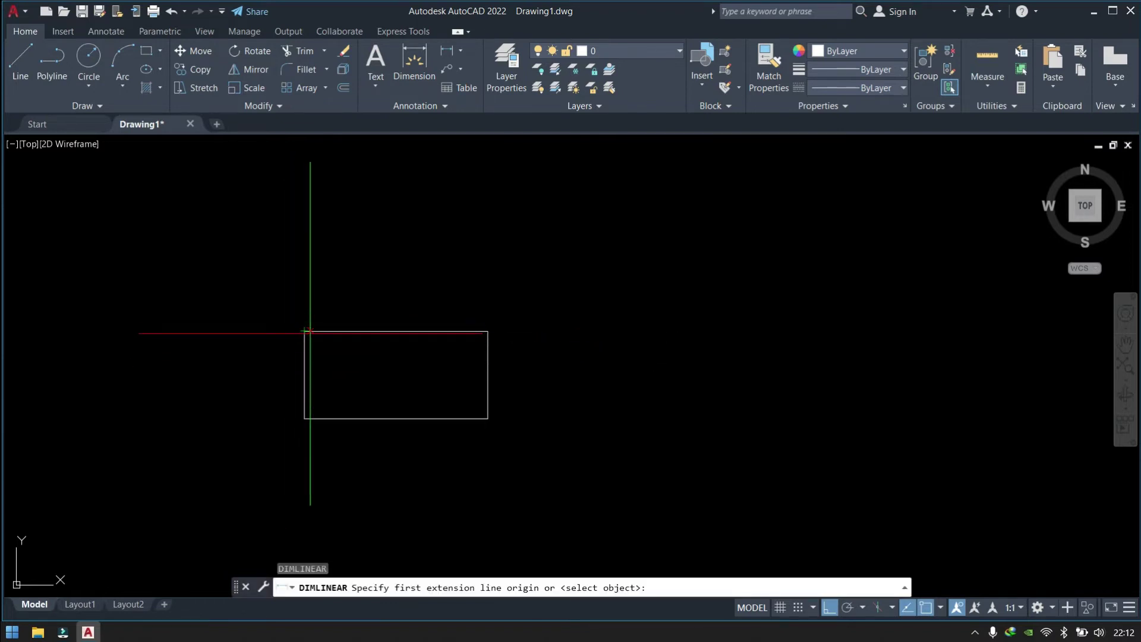
pyautogui.click(305, 331)
pyautogui.click(484, 324)
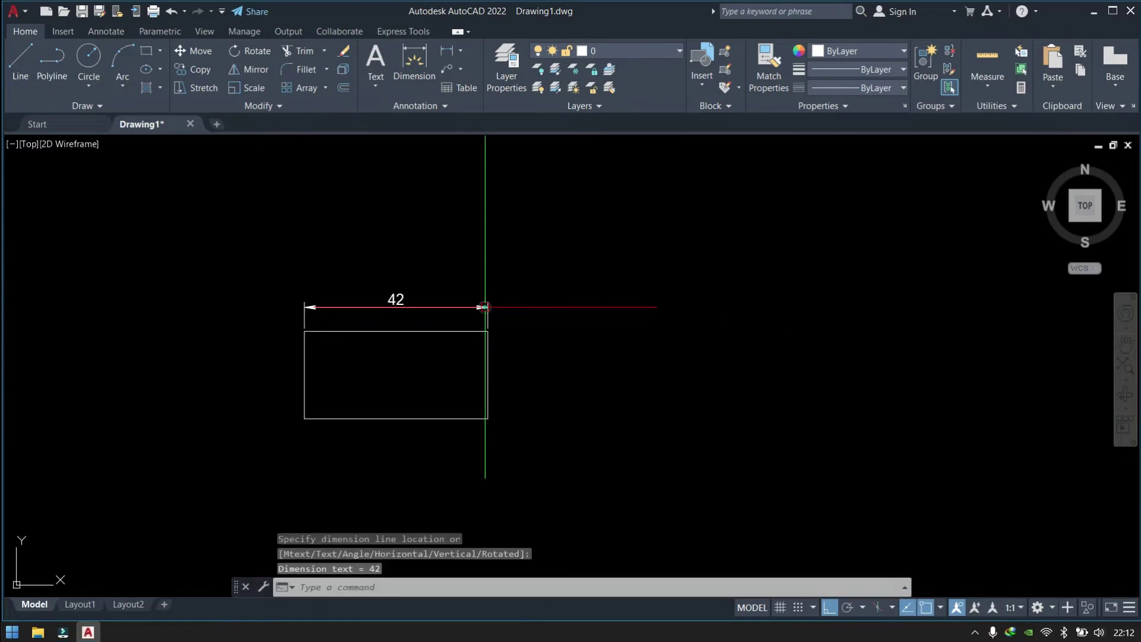
pyautogui.press('Return')
pyautogui.click(488, 331)
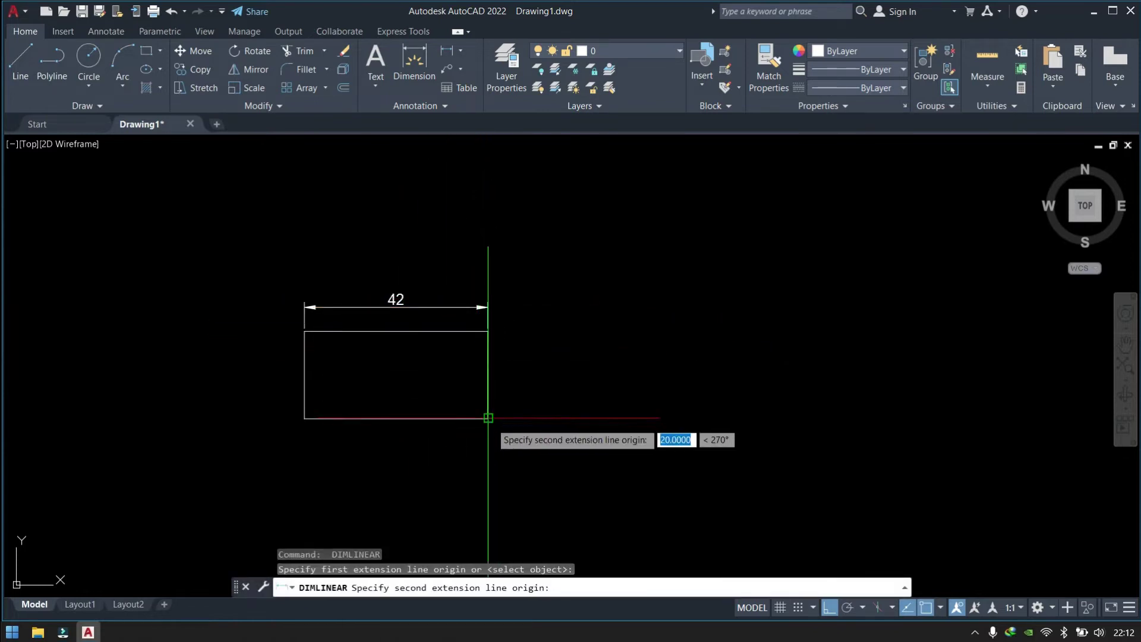
pyautogui.click(488, 418)
pyautogui.click(523, 416)
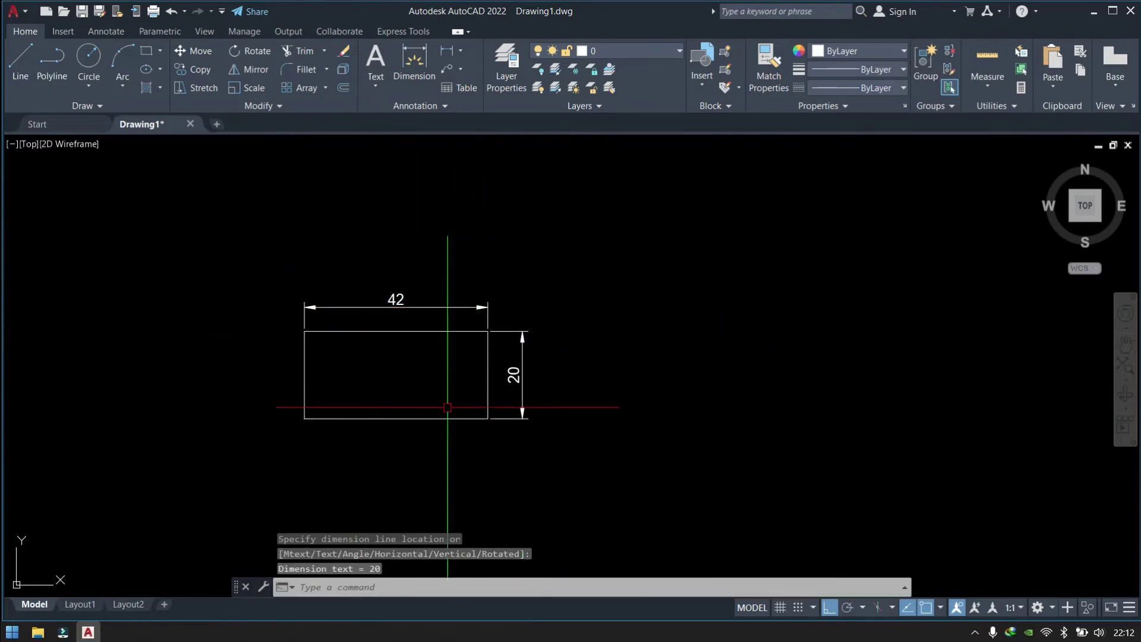
pyautogui.write('d')
pyautogui.press('Return')
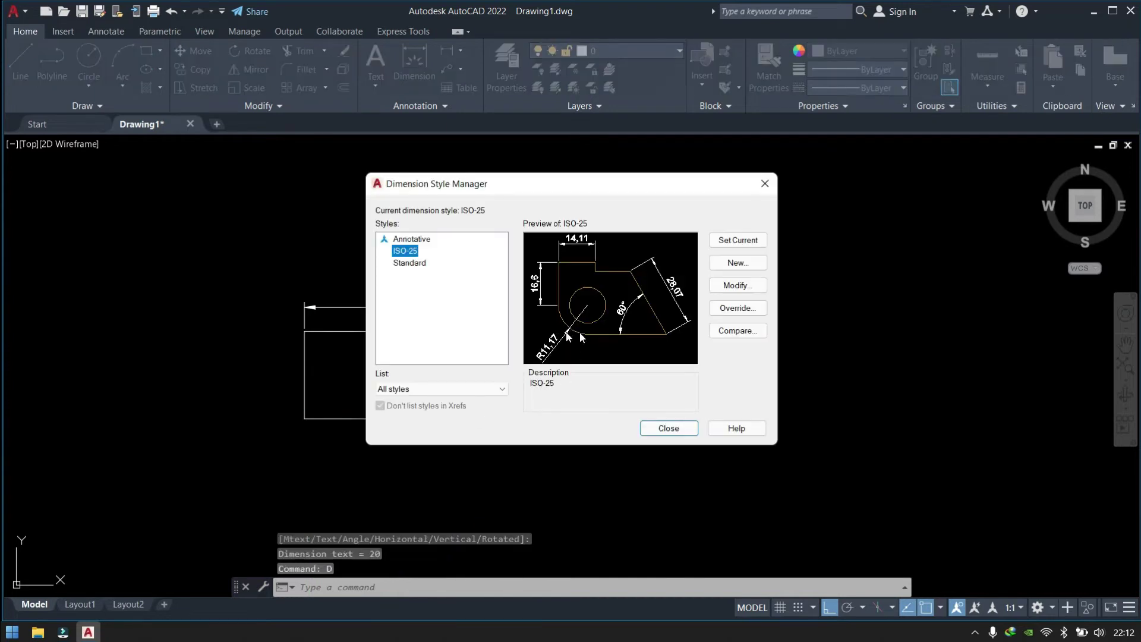
# Step: Keep Millimeters source units, then enlarge the Drafting tab's aperture size and apply
pyautogui.press('Escape')
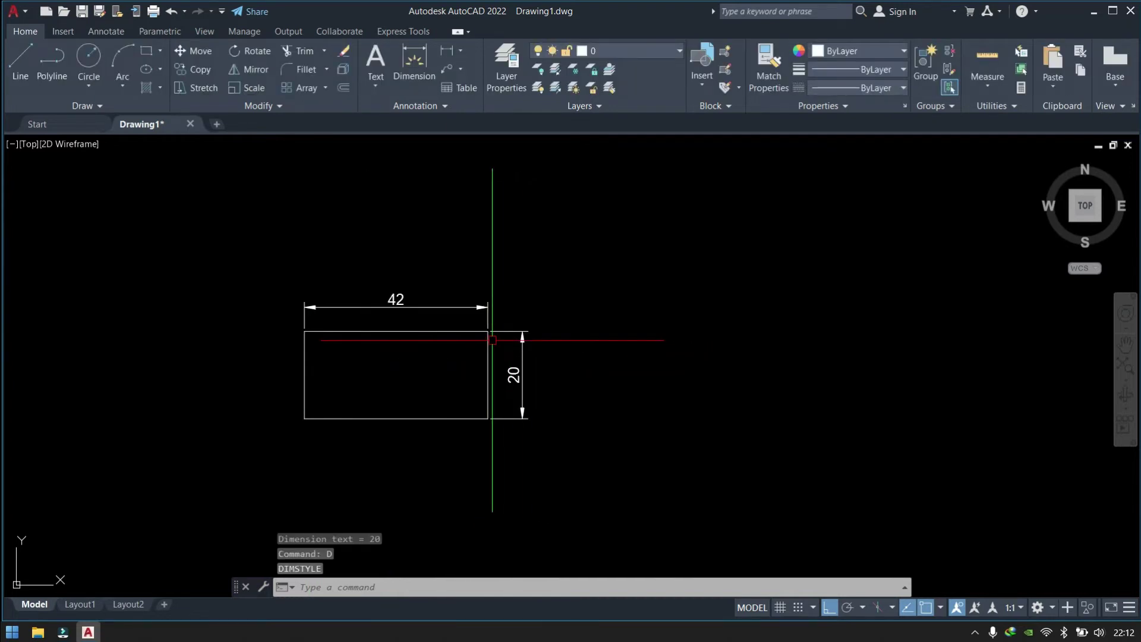
pyautogui.write('op')
pyautogui.press('Return')
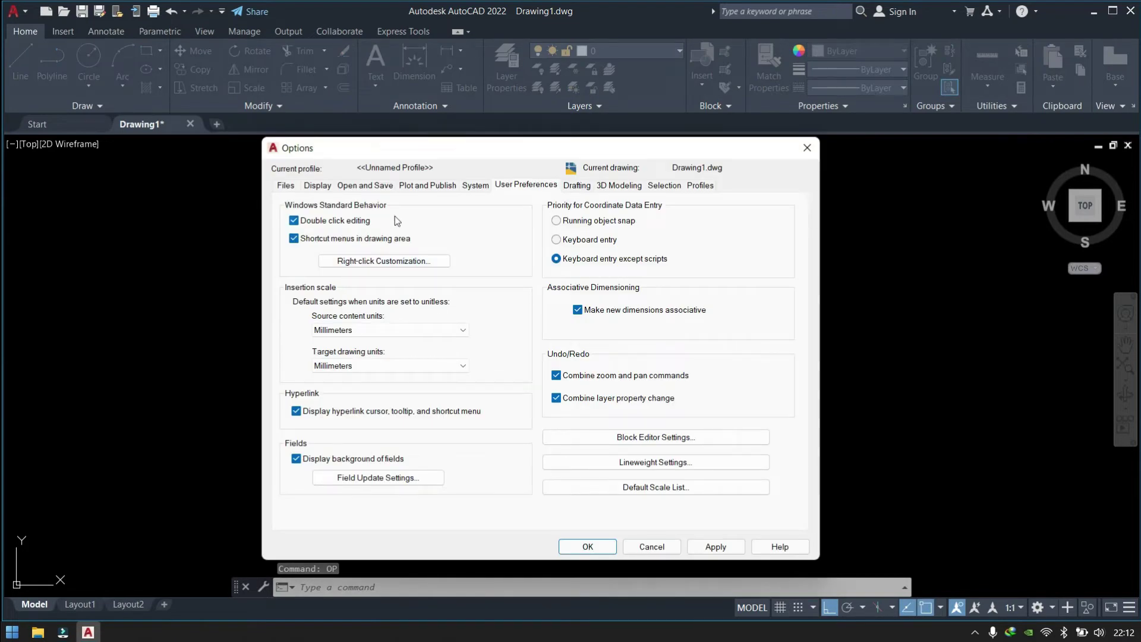
pyautogui.click(380, 330)
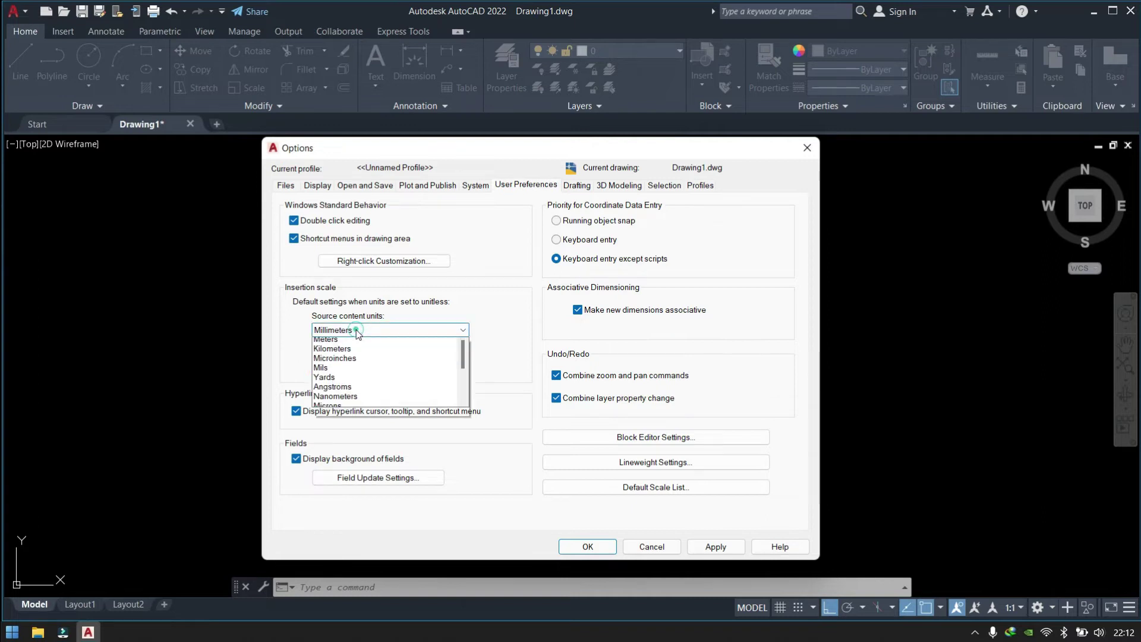
pyautogui.click(401, 331)
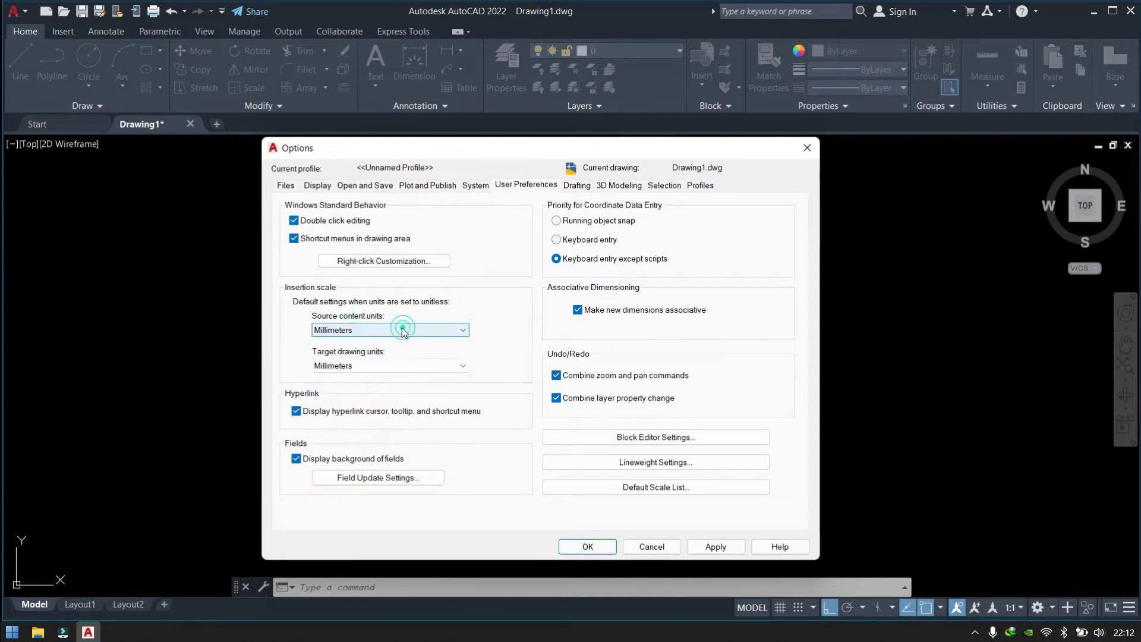
pyautogui.click(568, 188)
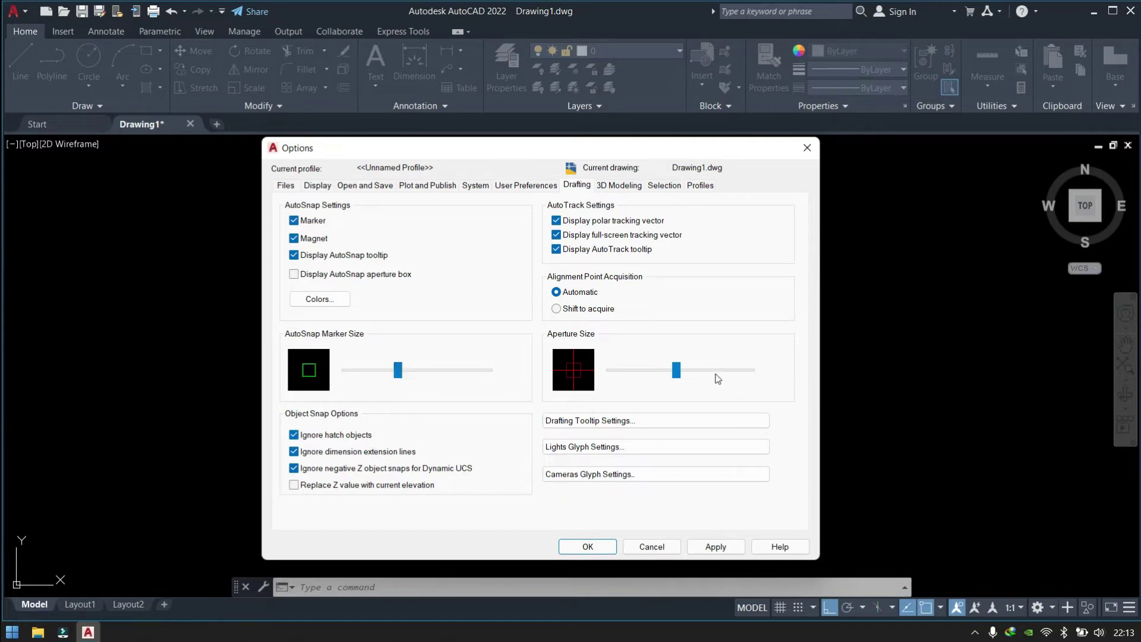
pyautogui.moveTo(679, 373); pyautogui.dragTo(692, 380)
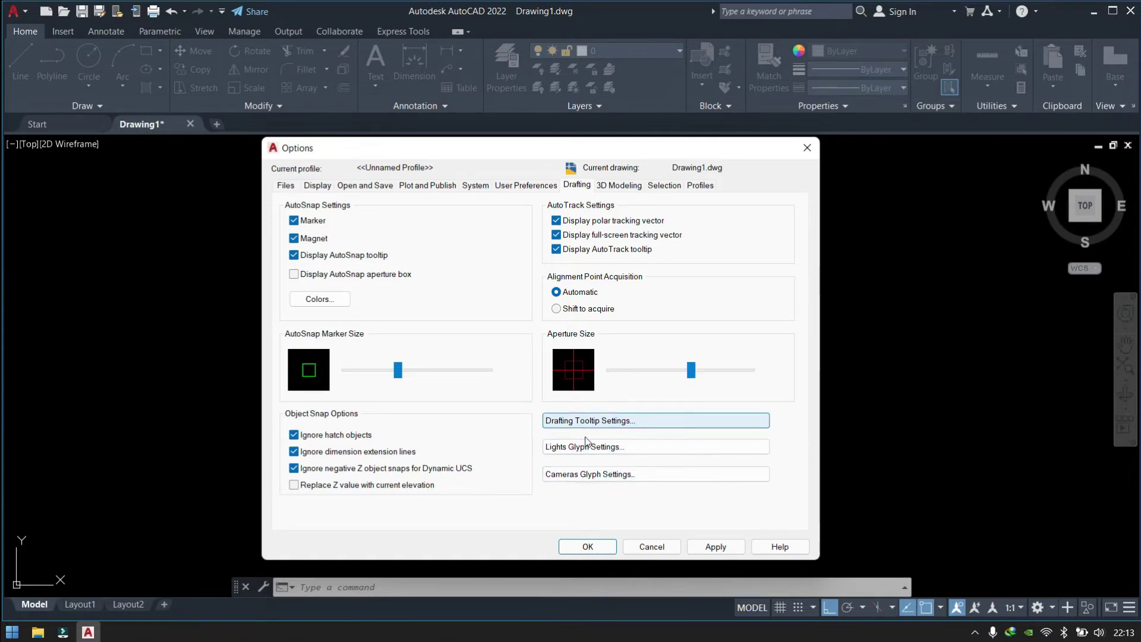
pyautogui.click(715, 546)
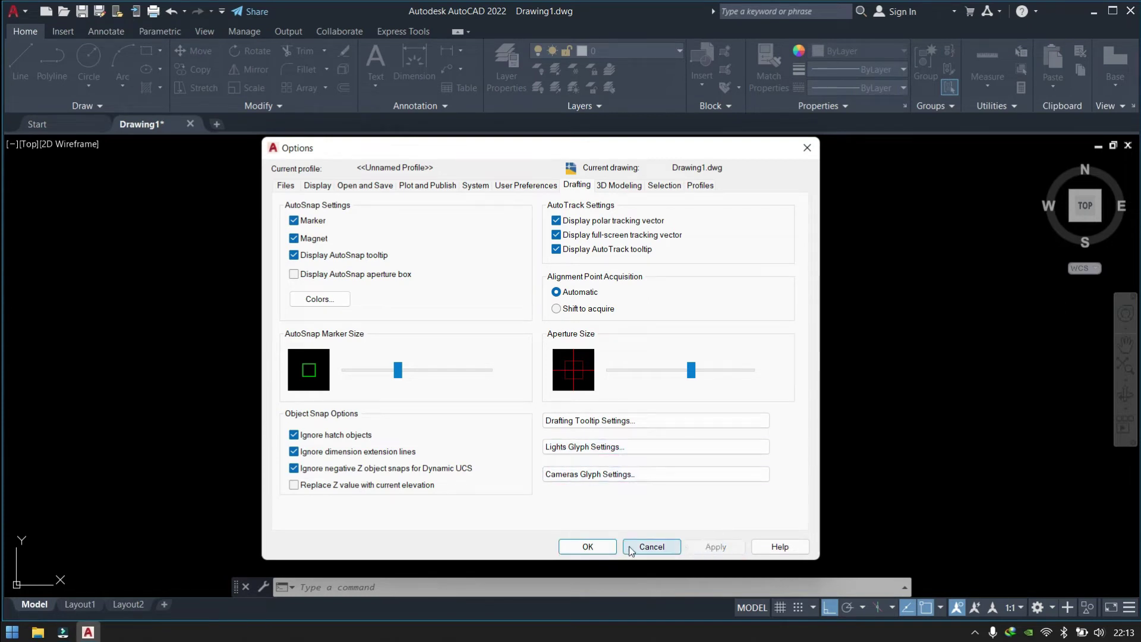
# Step: Enlarge the pickbox and grip sizes on the Selection tab and confirm Options
pyautogui.click(614, 188)
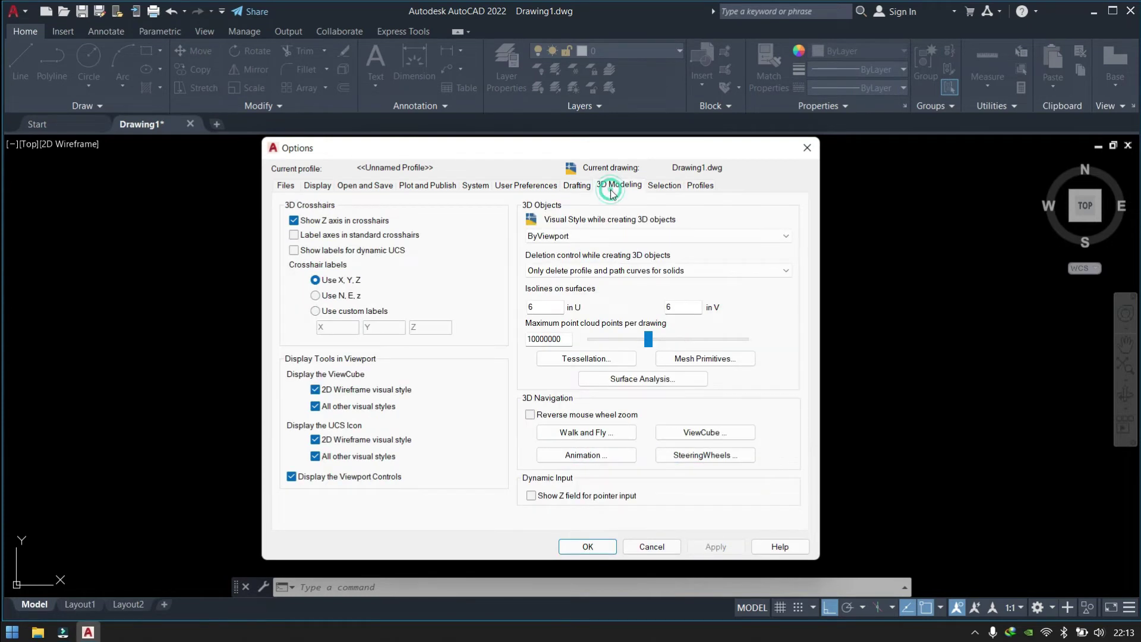
pyautogui.click(658, 190)
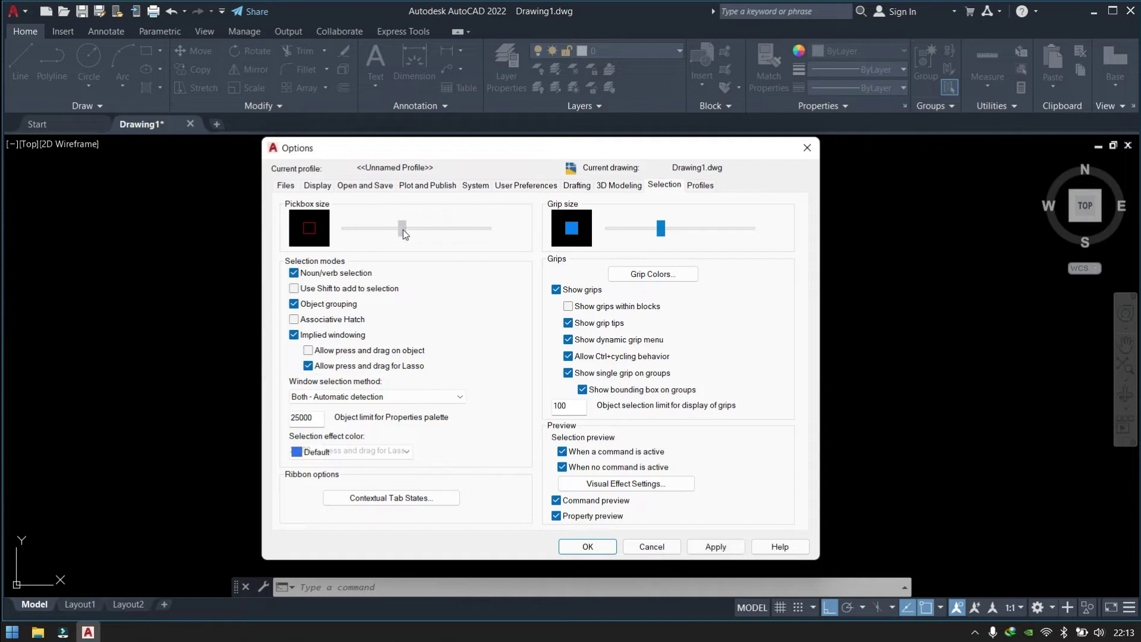
pyautogui.moveTo(403, 232); pyautogui.dragTo(407, 230)
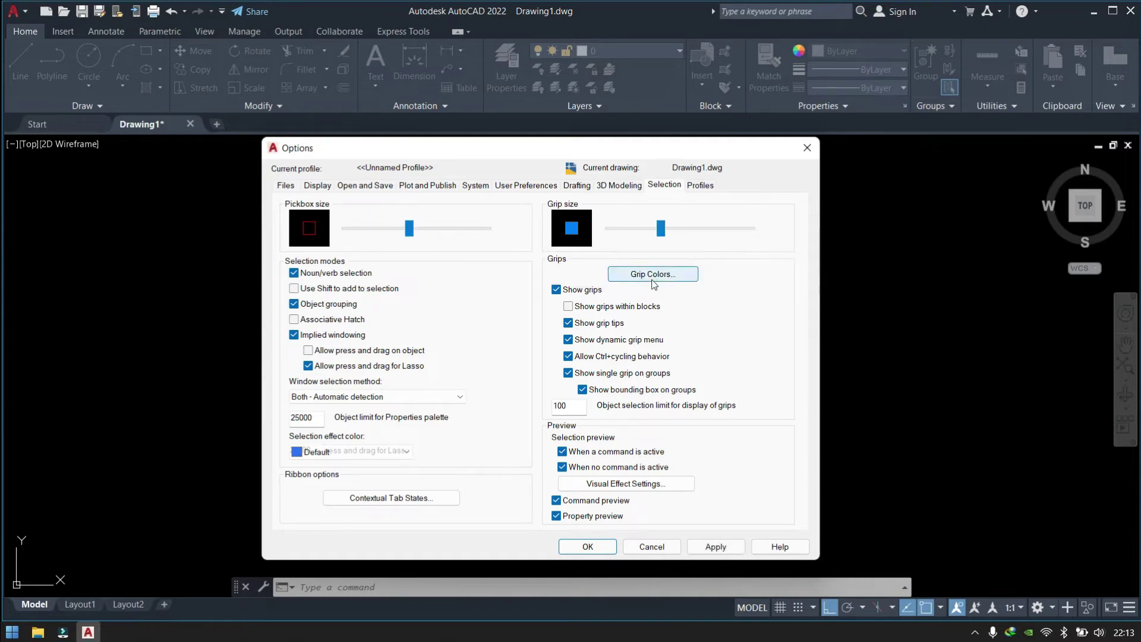
pyautogui.moveTo(661, 228); pyautogui.dragTo(668, 228)
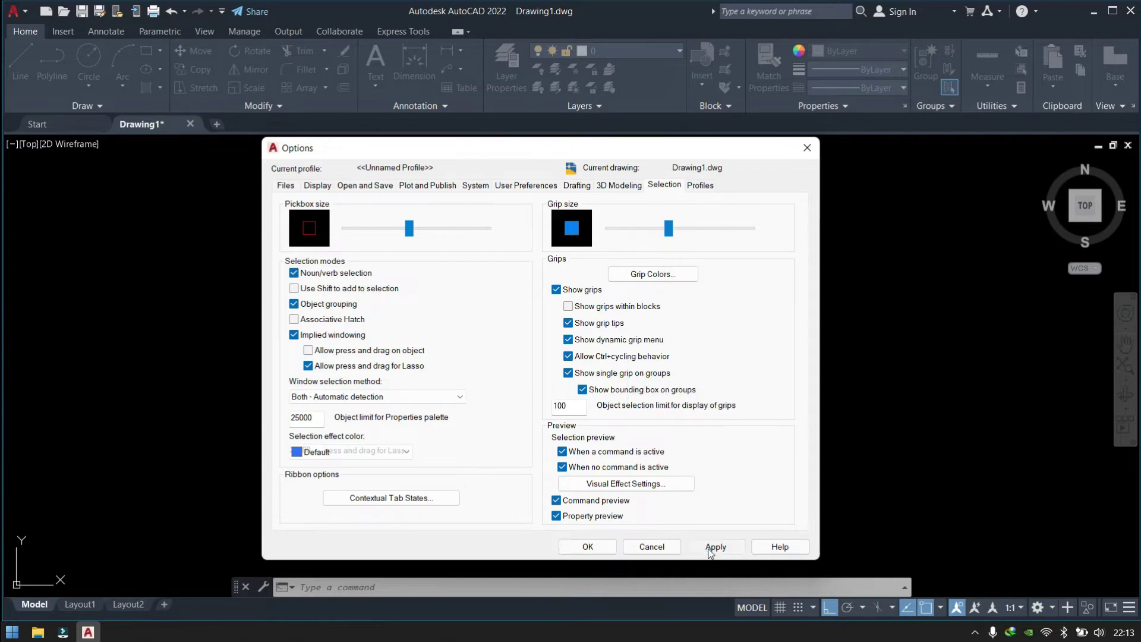
pyautogui.click(587, 547)
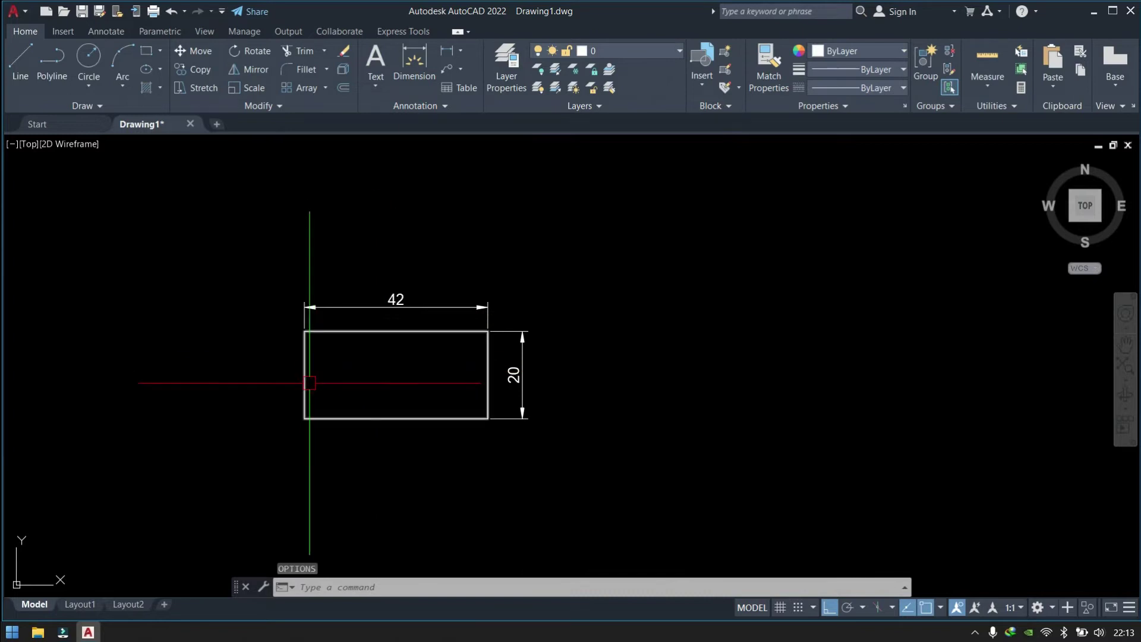
# Step: Window-select the rectangle and its dimensions to inspect the larger grips
pyautogui.click(668, 222)
pyautogui.click(261, 470)
pyautogui.scroll(5, 276, 363)
pyautogui.scroll(-5, 242, 354)
pyautogui.scroll(2, 344, 357)
pyautogui.press('Escape')
pyautogui.click(682, 219)
pyautogui.click(300, 458)
pyautogui.press('Escape')
pyautogui.click(163, 268)
pyautogui.press('Escape')
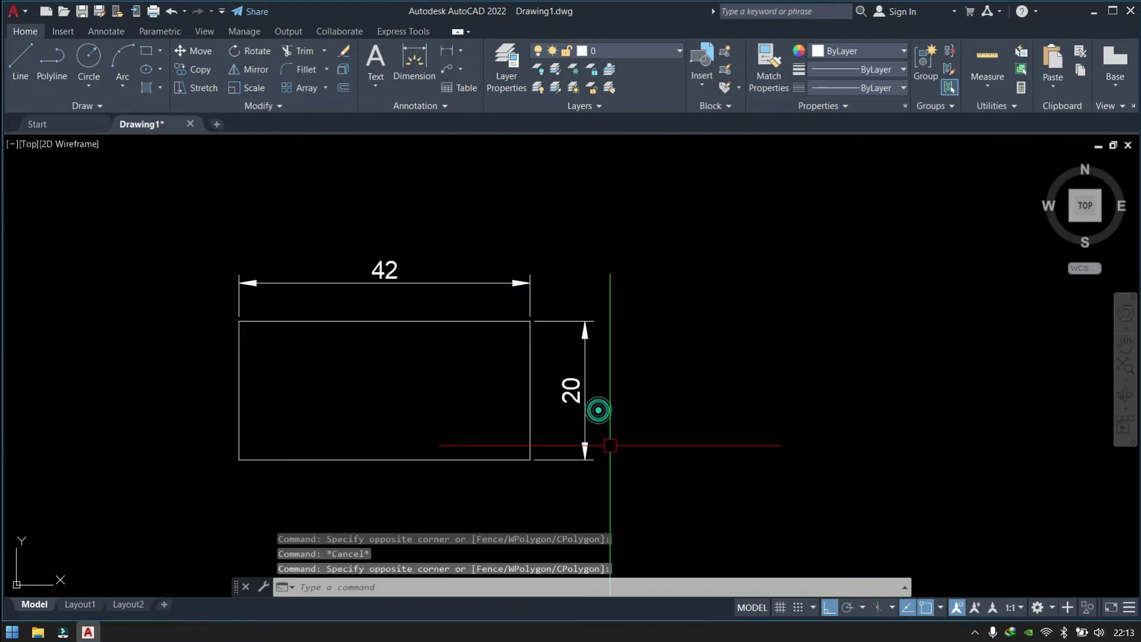
pyautogui.click(665, 229)
pyautogui.click(223, 439)
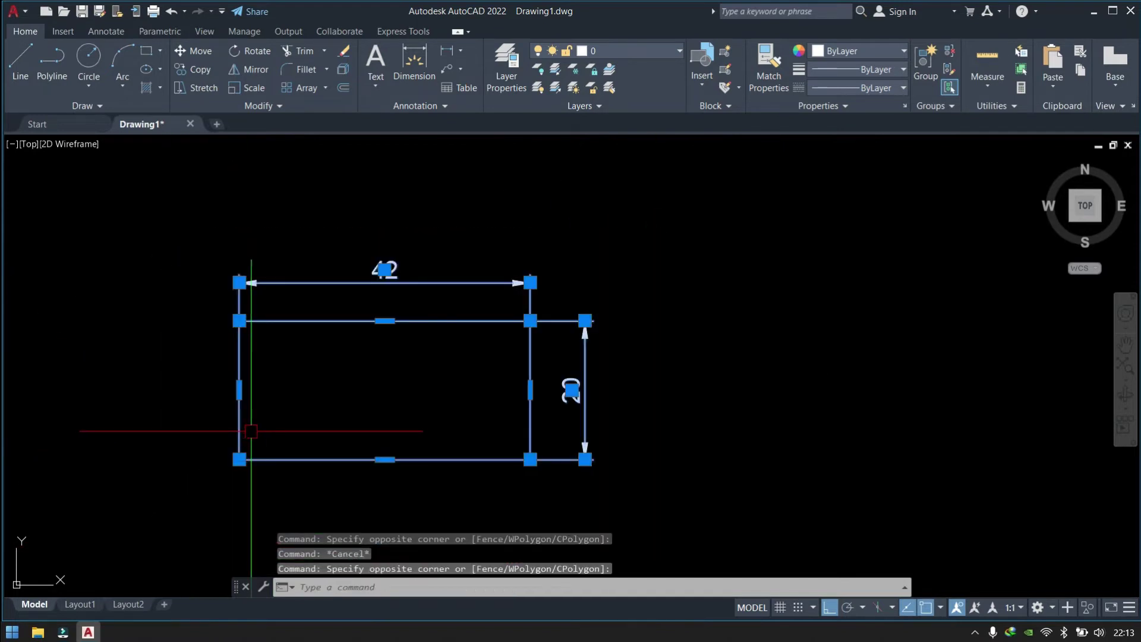
pyautogui.press('Escape')
# Step: Reduce the grip size slightly in Options and confirm with OK
pyautogui.write('op')
pyautogui.press('Return')
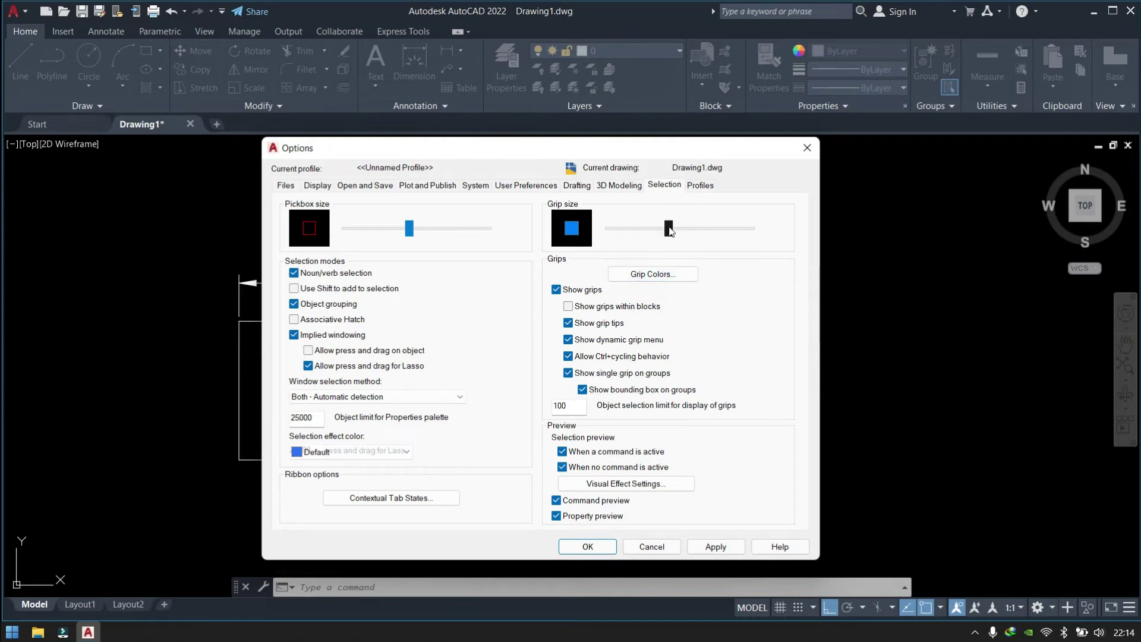
pyautogui.moveTo(670, 231); pyautogui.dragTo(655, 231)
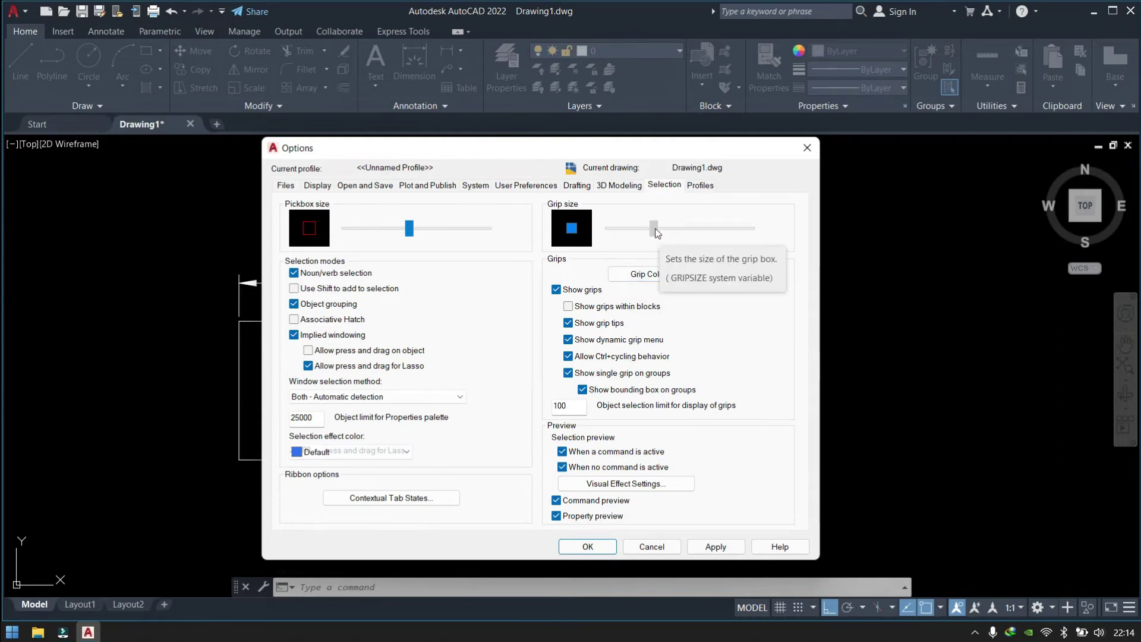
pyautogui.click(606, 548)
# Step: Reselect the rectangle and dimensions to check the smaller grips
pyautogui.click(777, 212)
pyautogui.click(301, 453)
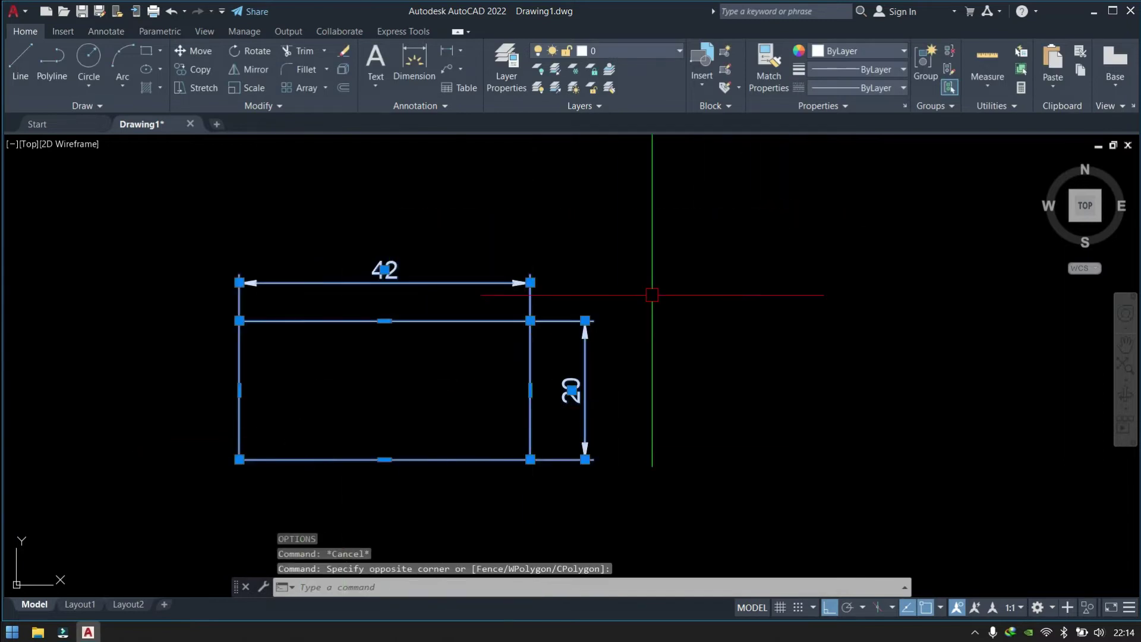
pyautogui.press('Escape')
pyautogui.scroll(-4, 660, 291)
pyautogui.click(787, 248)
pyautogui.click(377, 441)
pyautogui.scroll(4, 558, 321)
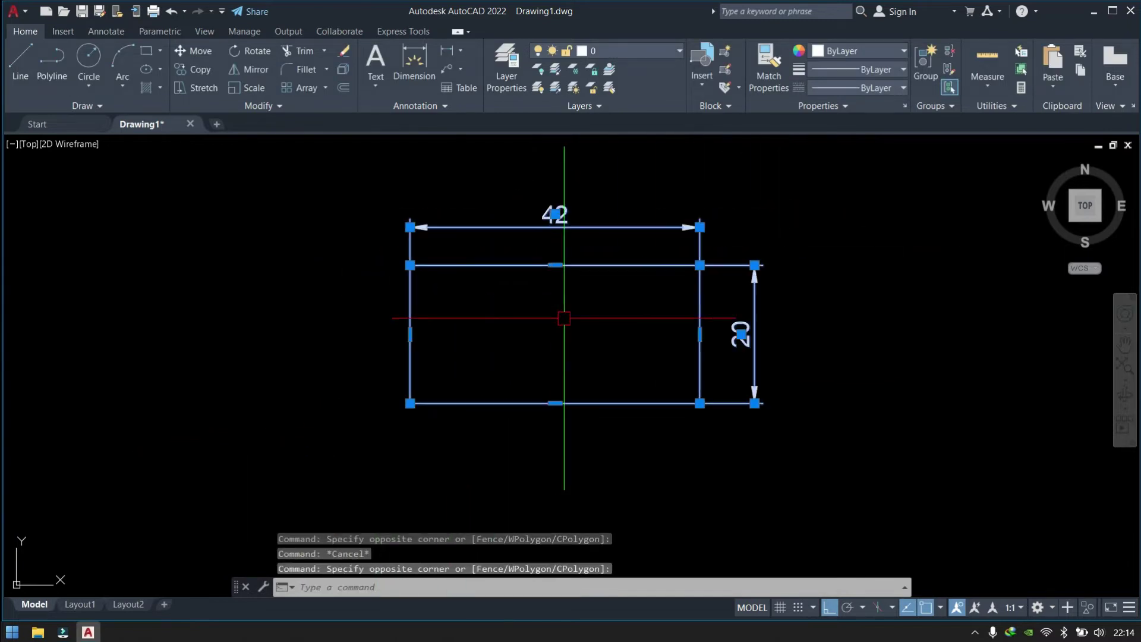
pyautogui.moveTo(612, 312); pyautogui.dragTo(491, 320, button='middle')
pyautogui.click(239, 191)
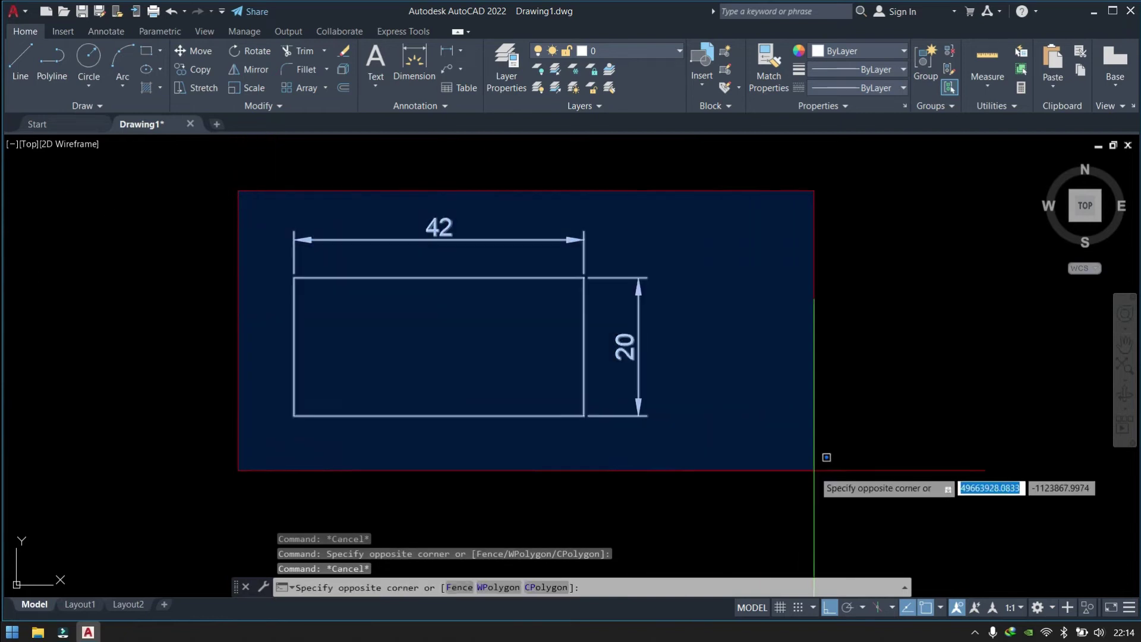
pyautogui.click(815, 471)
pyautogui.press('Escape')
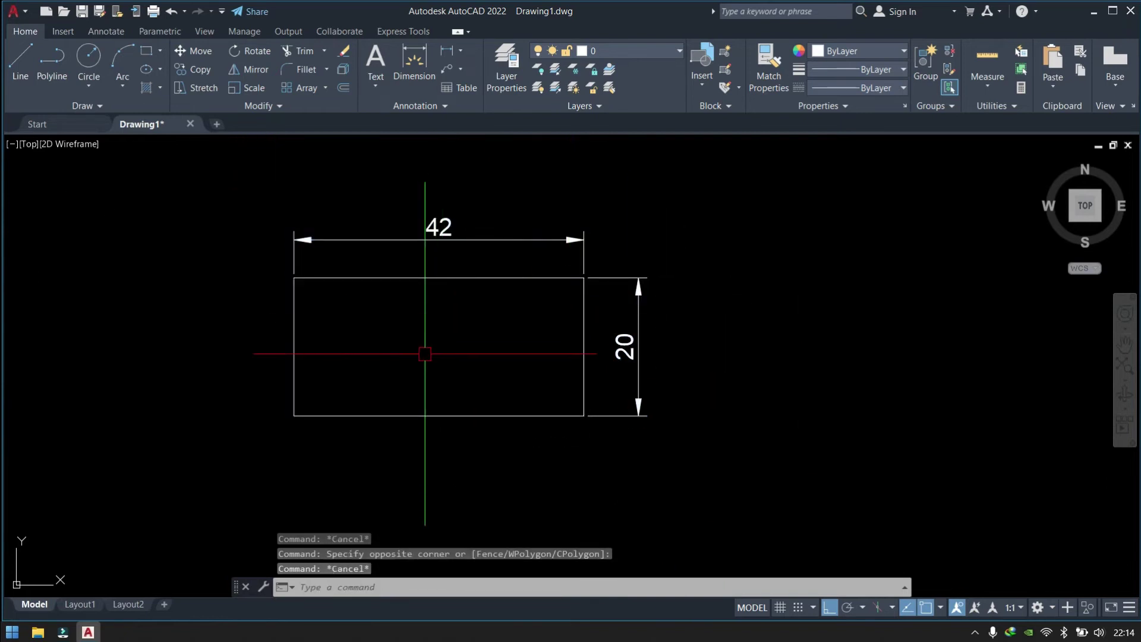
pyautogui.write('l')
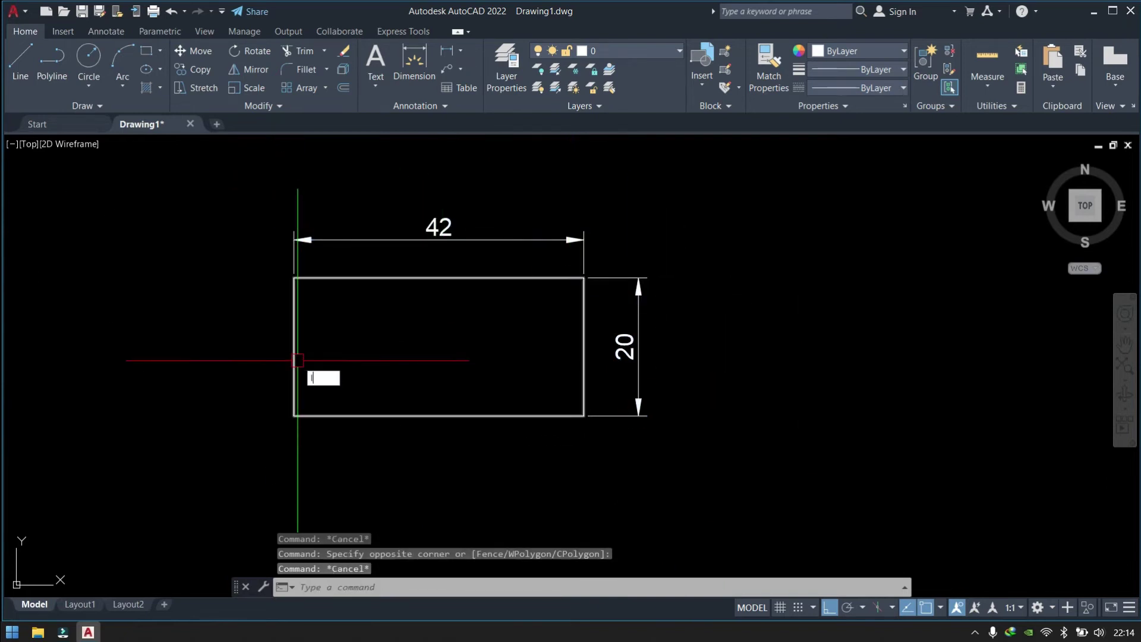
pyautogui.press('Return')
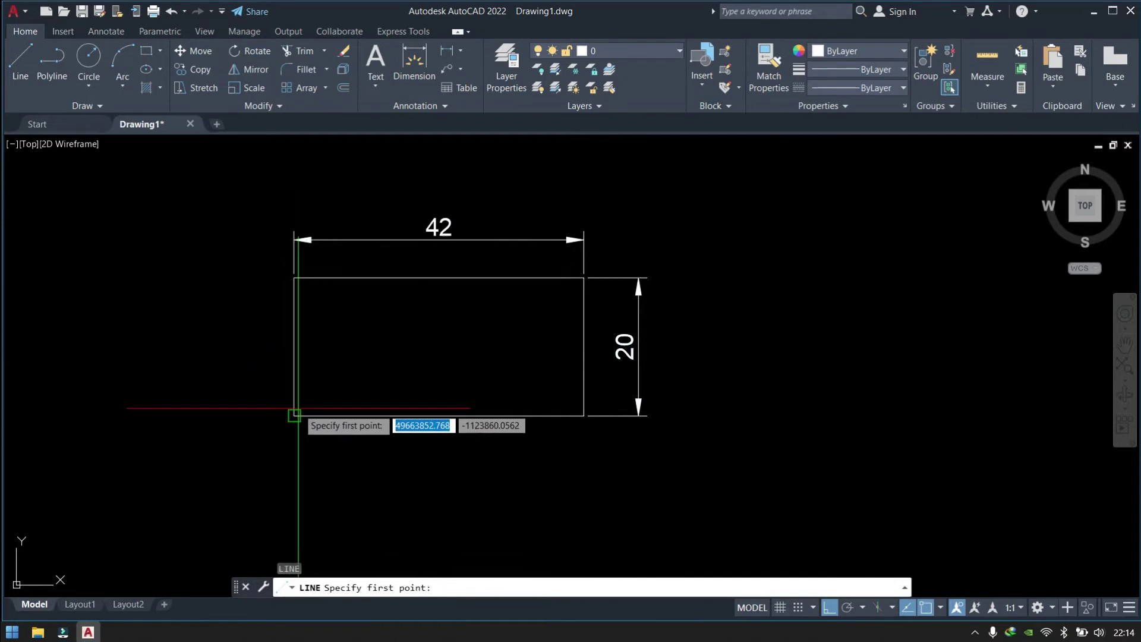
# Step: Draw both corner-to-corner diagonals of the 42 × 20 rectangle with ortho off
pyautogui.scroll(5, 295, 417)
pyautogui.click(294, 417)
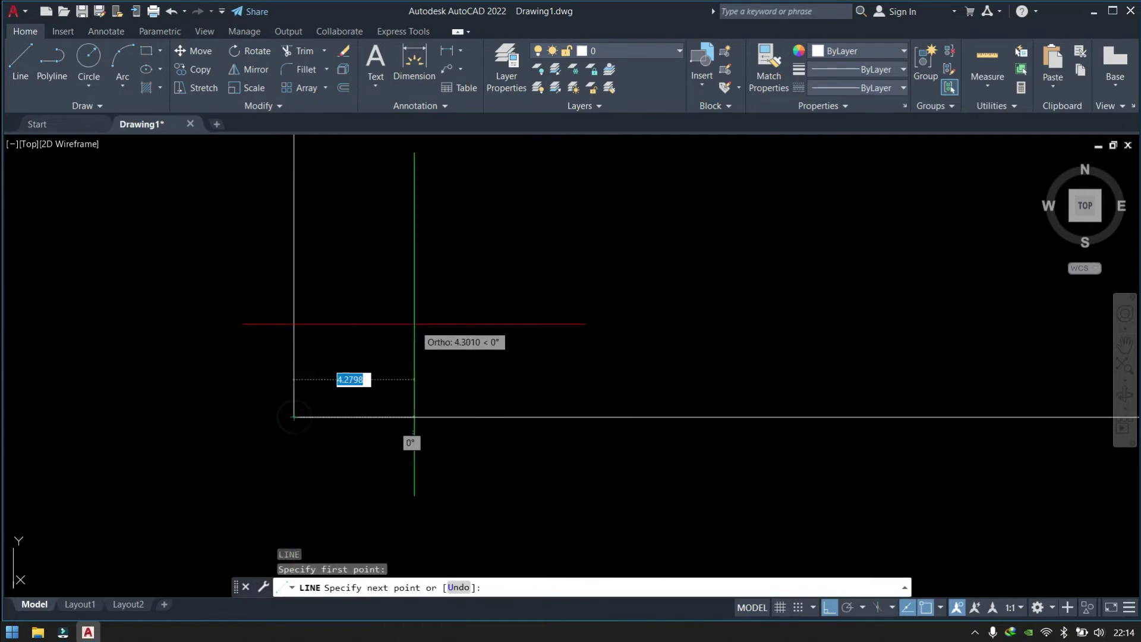
pyautogui.press('F8')
pyautogui.scroll(-5, 415, 417)
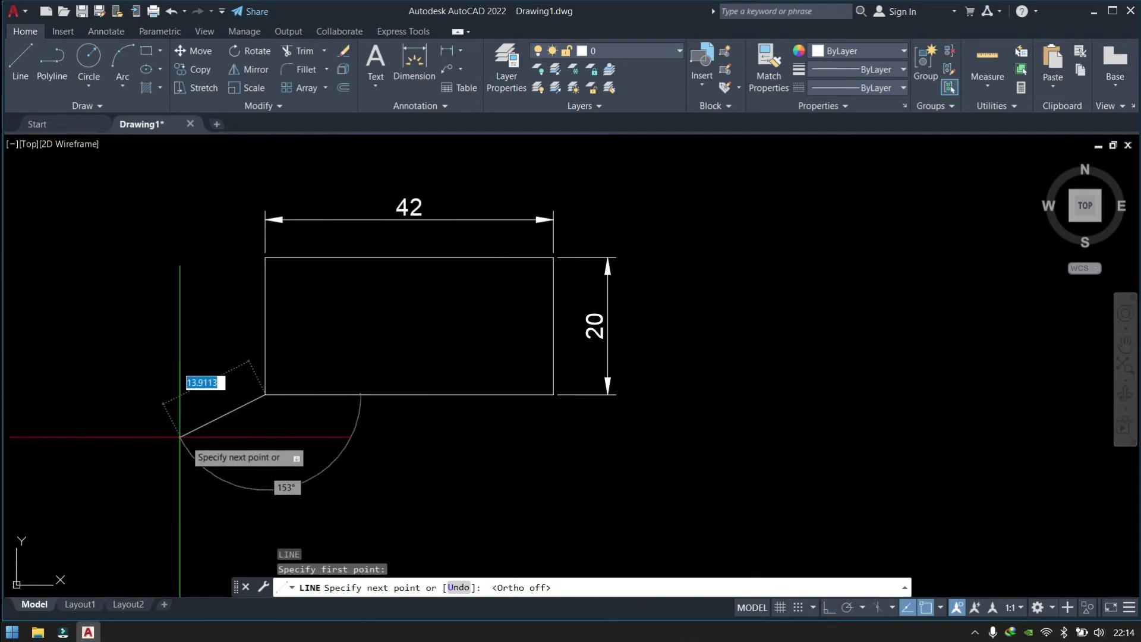
pyautogui.click(554, 260)
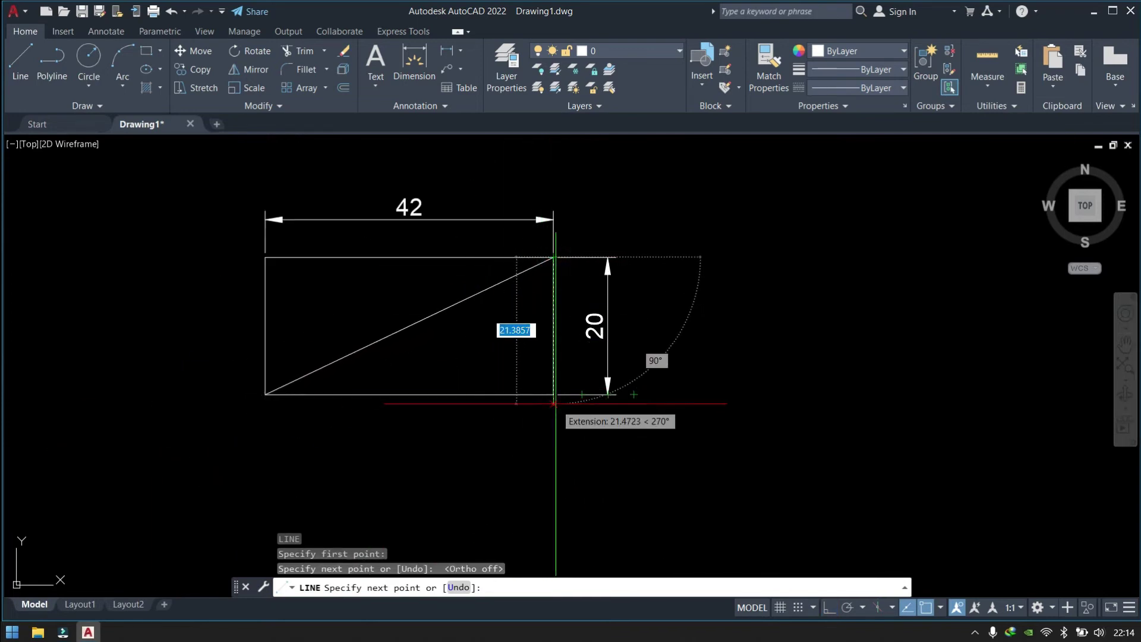
pyautogui.click(553, 394)
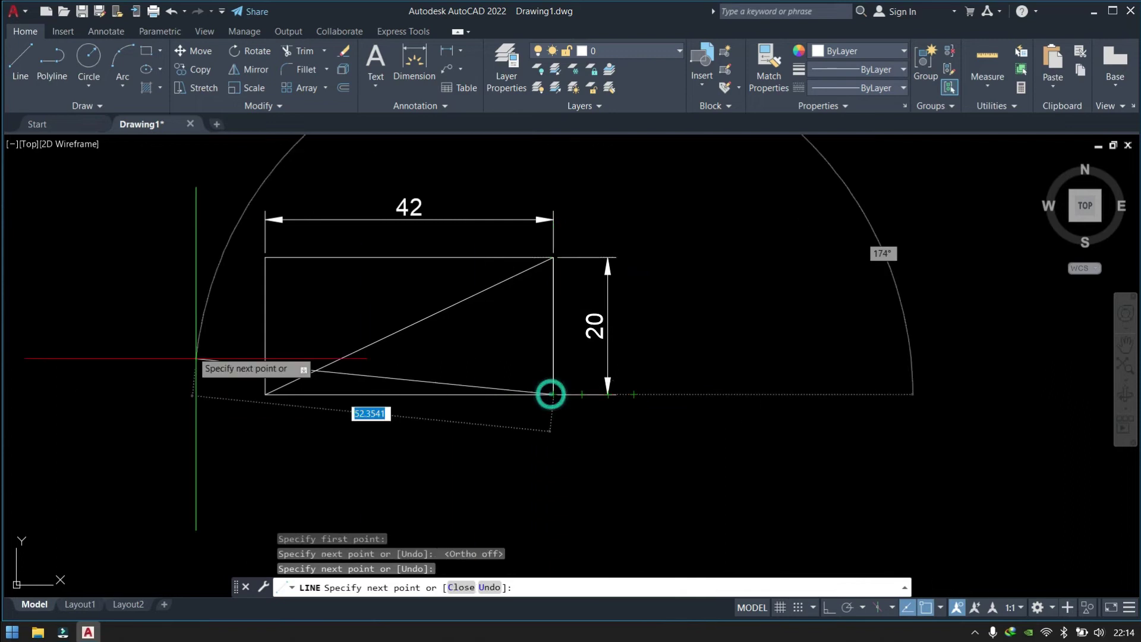
pyautogui.click(265, 257)
# Step: Draw the vertical and horizontal centre lines through the rectangle's edge midpoints
pyautogui.click(409, 326)
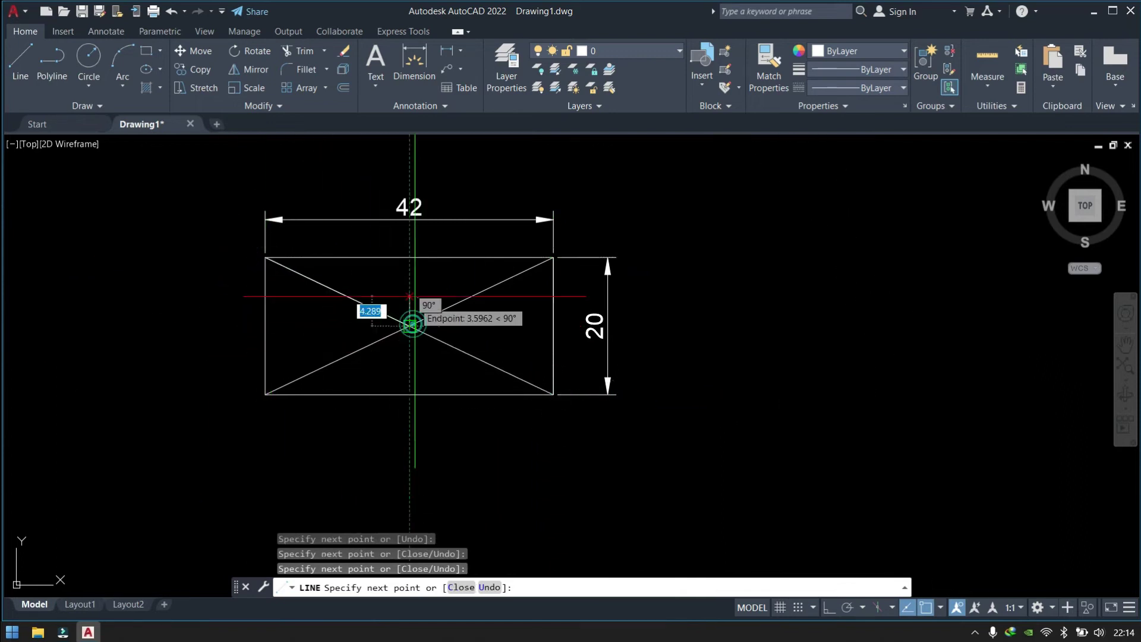
pyautogui.click(409, 258)
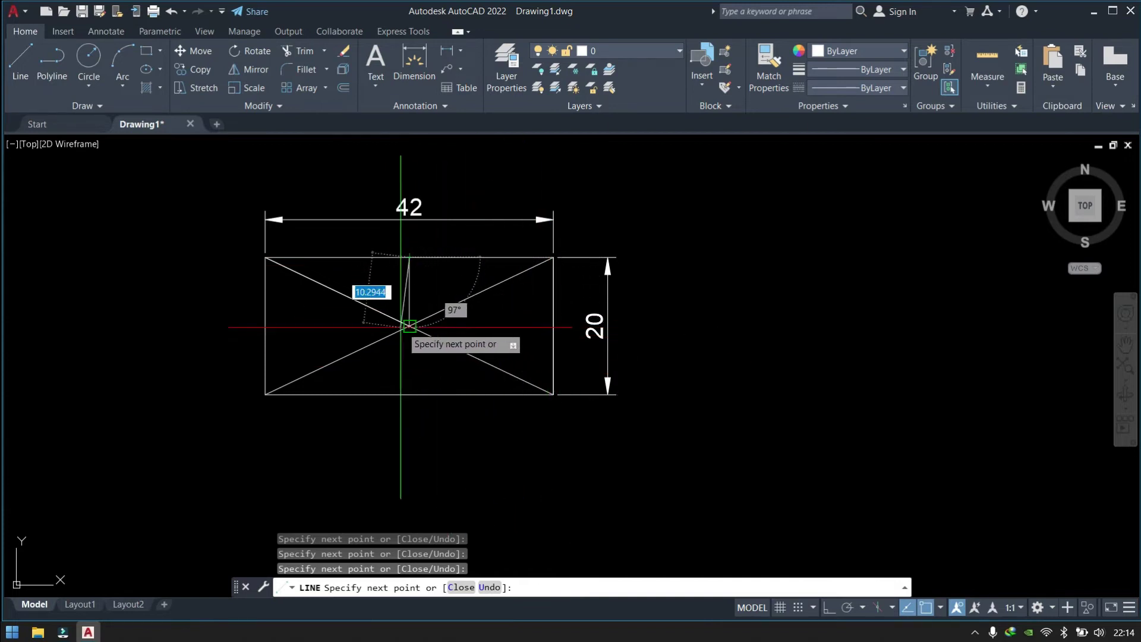
pyautogui.click(409, 326)
pyautogui.click(553, 326)
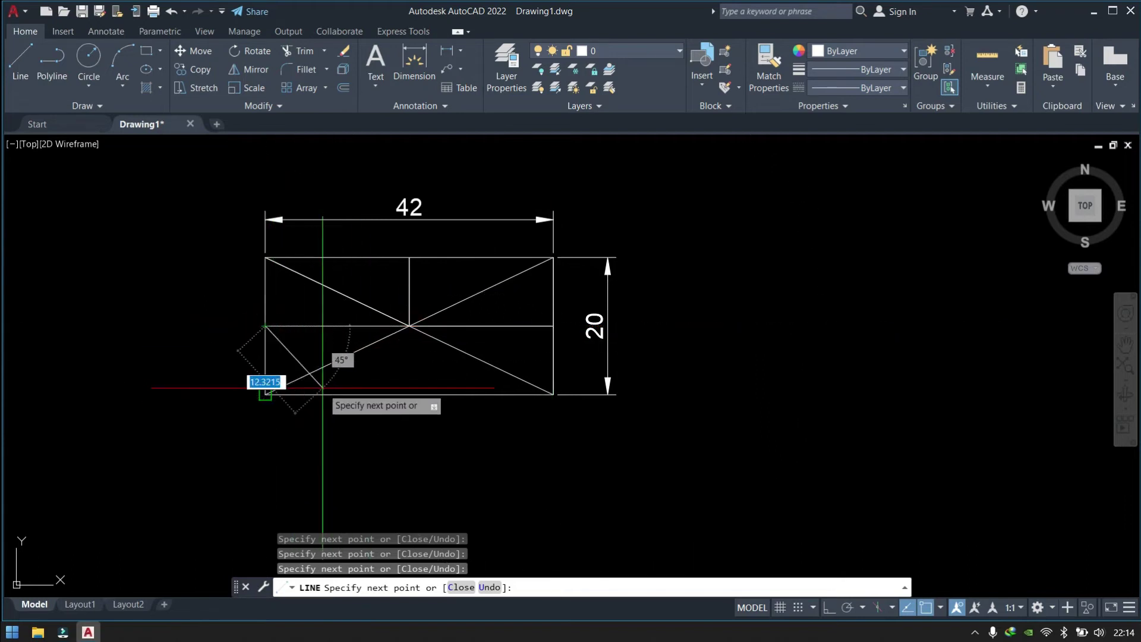
pyautogui.click(410, 325)
pyautogui.click(409, 394)
pyautogui.click(265, 326)
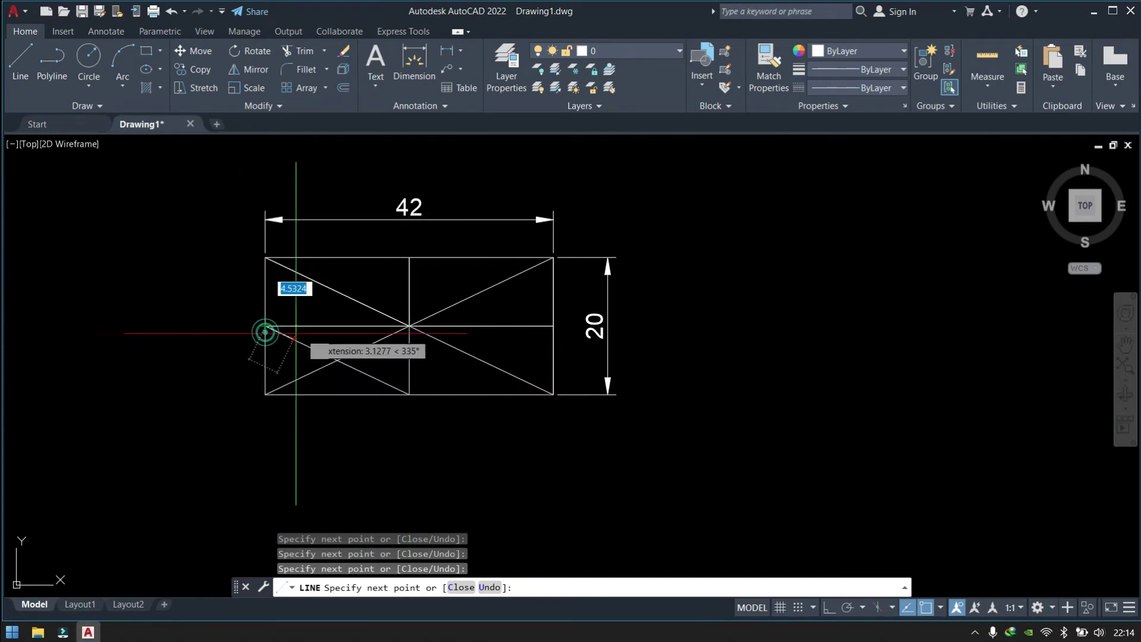
pyautogui.click(553, 326)
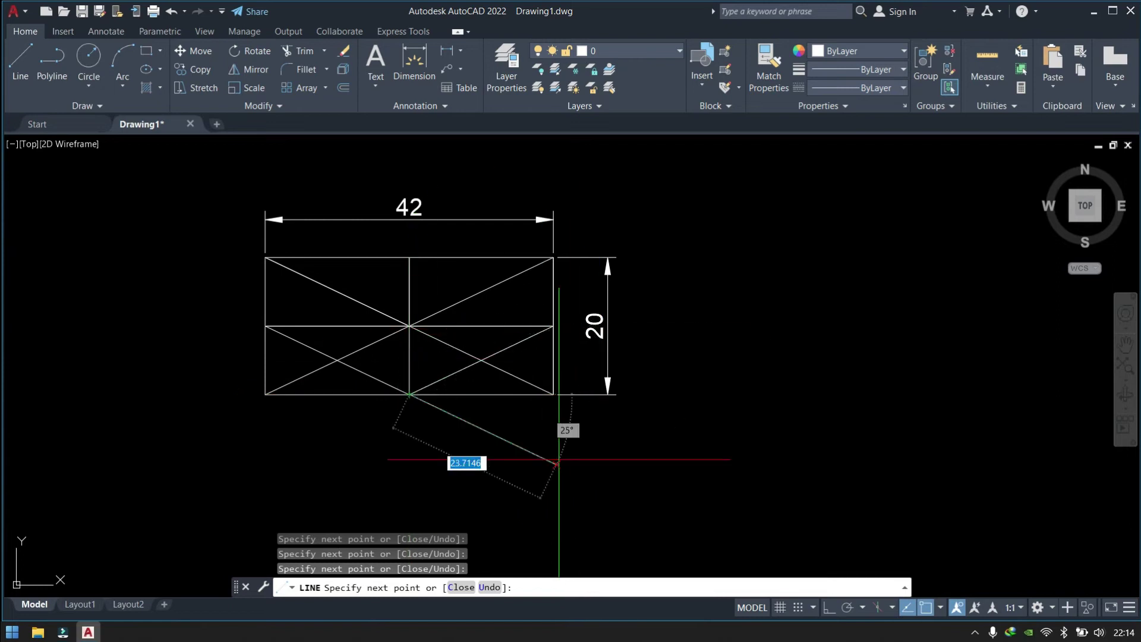
pyautogui.press('Escape')
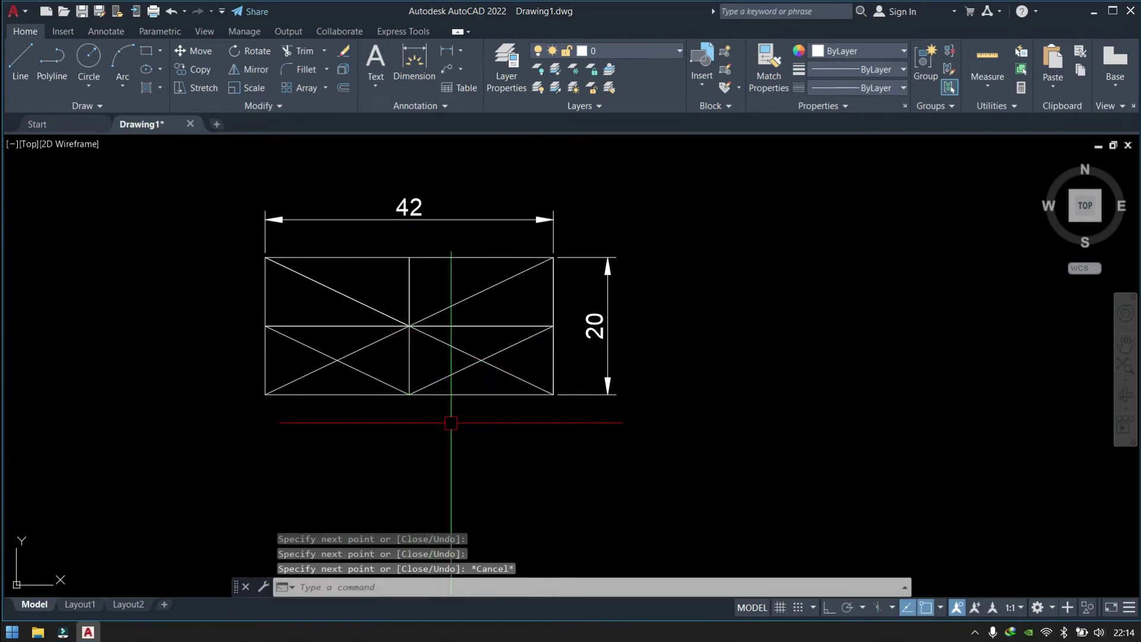
# Step: Enlarge the grip size slightly in Options and close it
pyautogui.write('op')
pyautogui.press('Return')
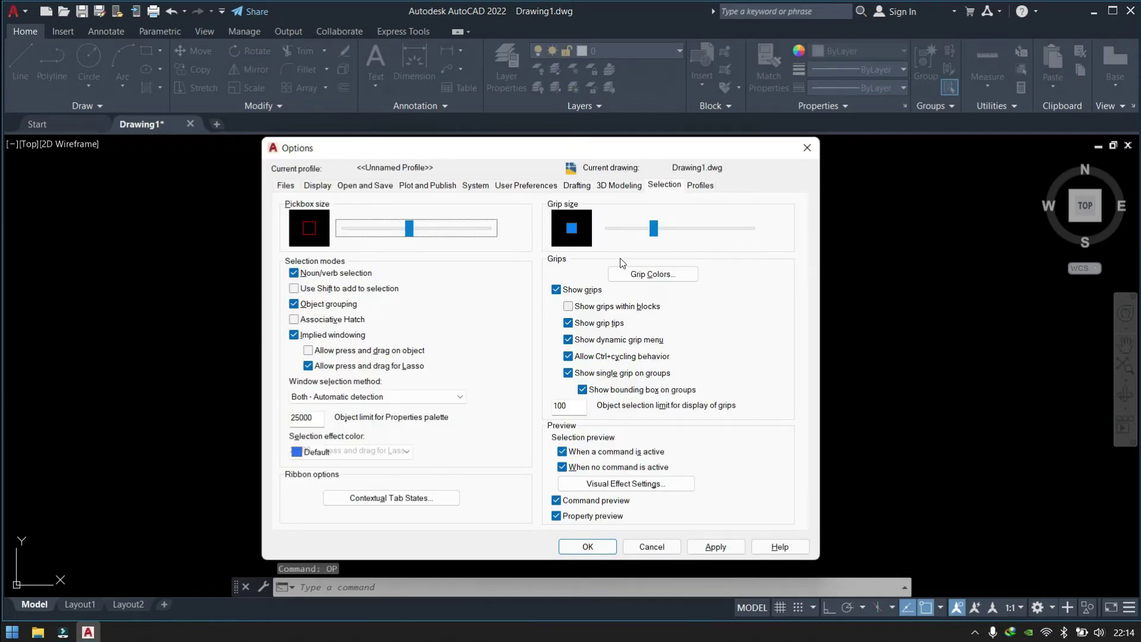
pyautogui.click(661, 230)
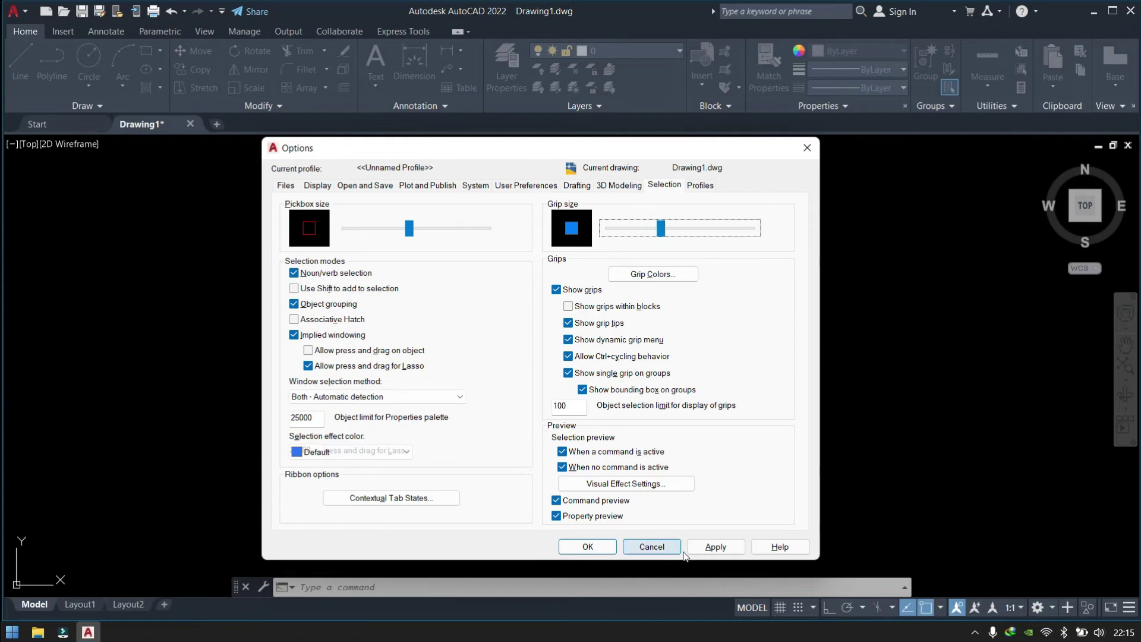
pyautogui.click(588, 546)
# Step: Window-select all objects to preview the new grip size, then clear the selection
pyautogui.click(734, 204)
pyautogui.click(275, 404)
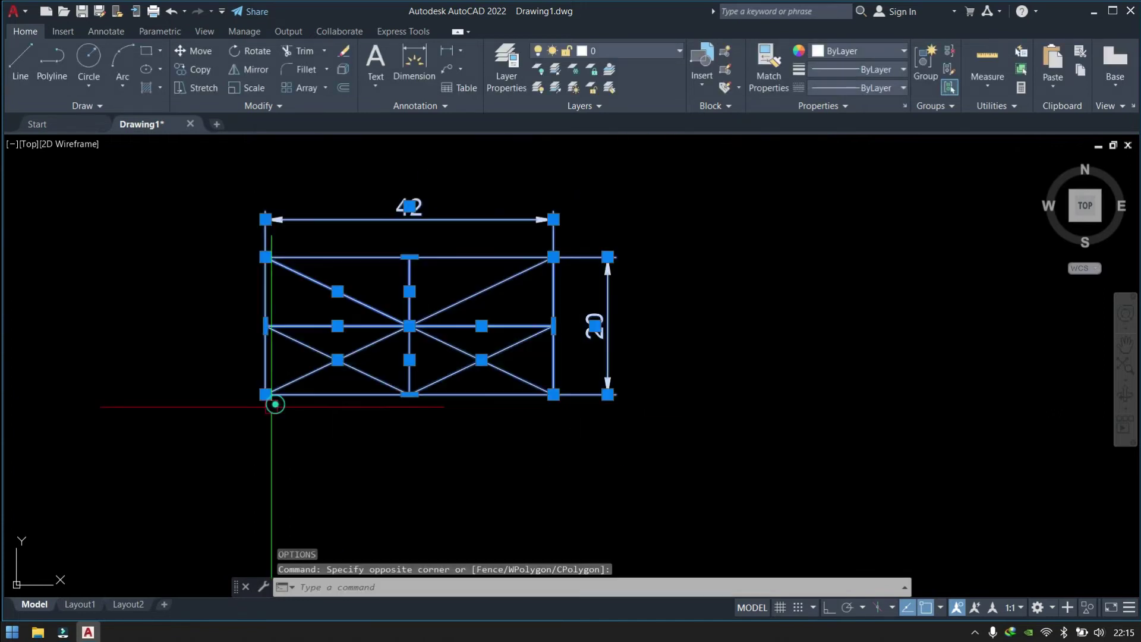
pyautogui.press('Escape')
pyautogui.write('op')
pyautogui.press('Return')
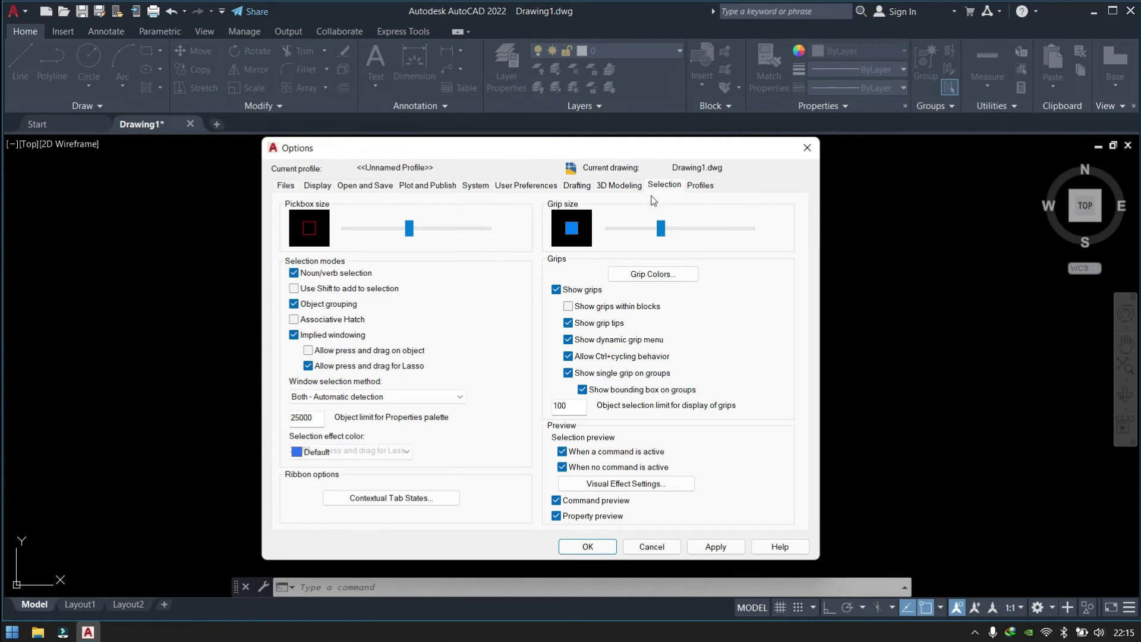
# Step: Save the current settings as a new profile named "Setting Pak'nek" and select it
pyautogui.click(702, 185)
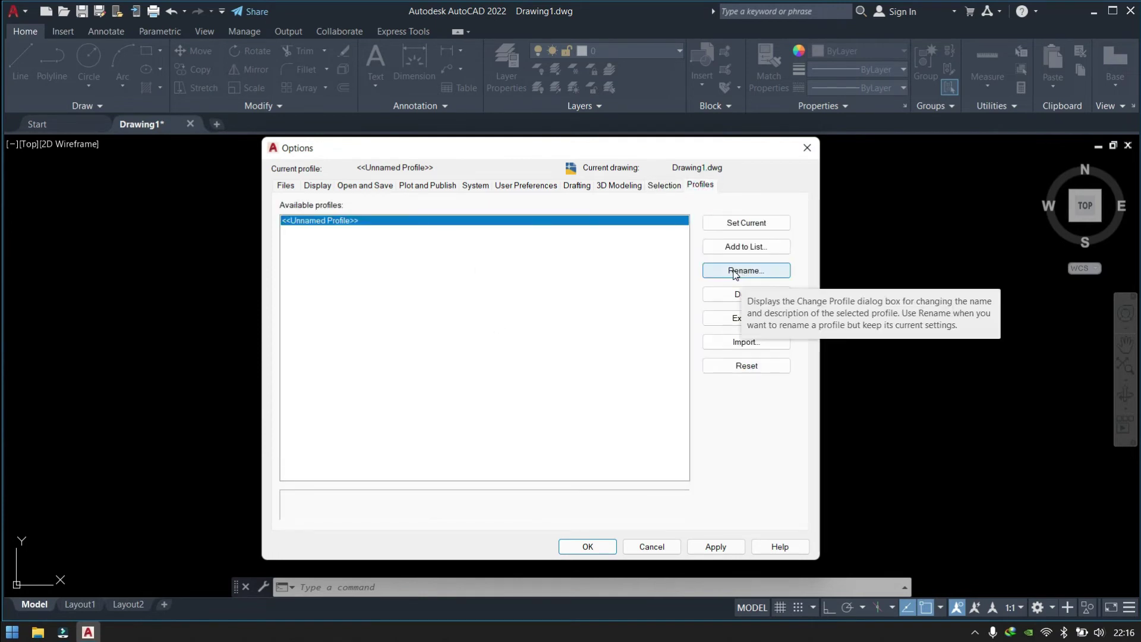
pyautogui.click(744, 248)
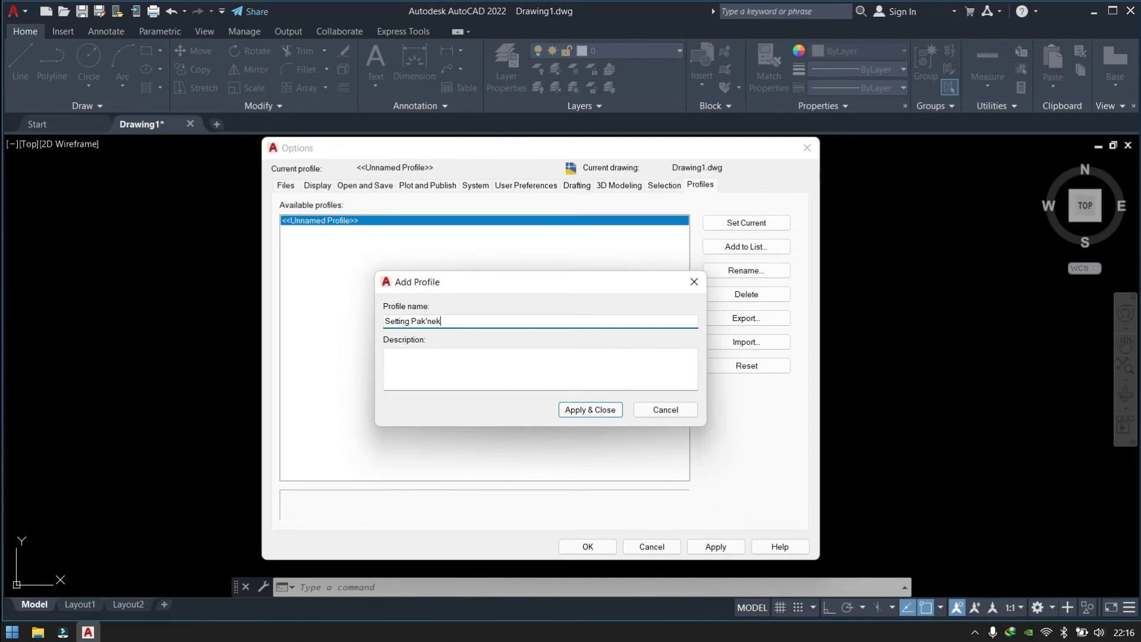
pyautogui.click(588, 413)
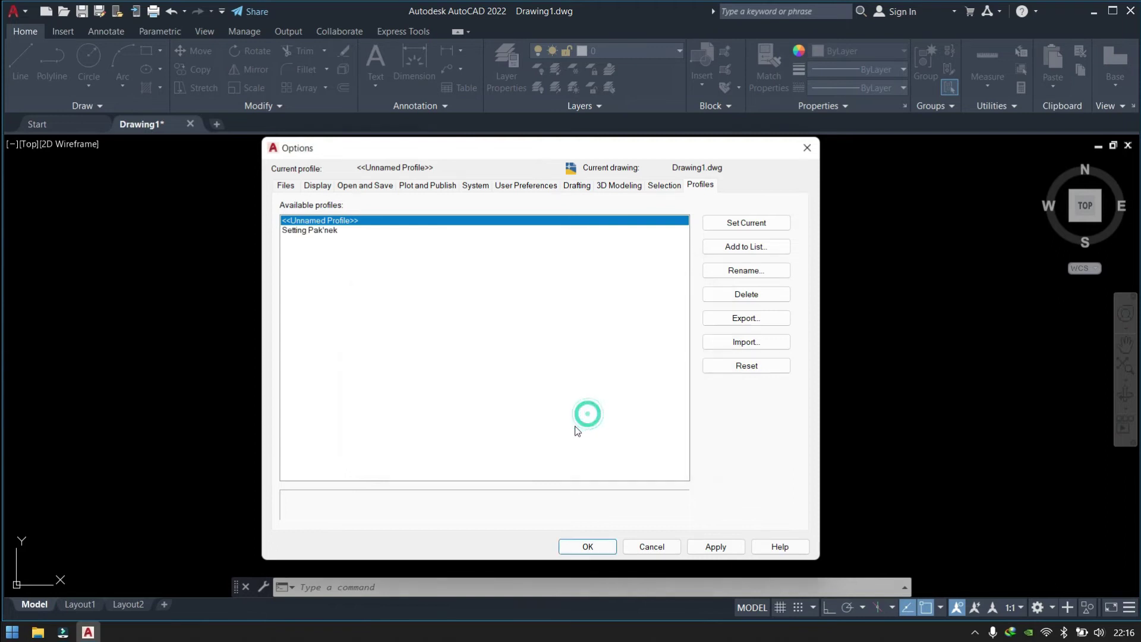
pyautogui.click(322, 231)
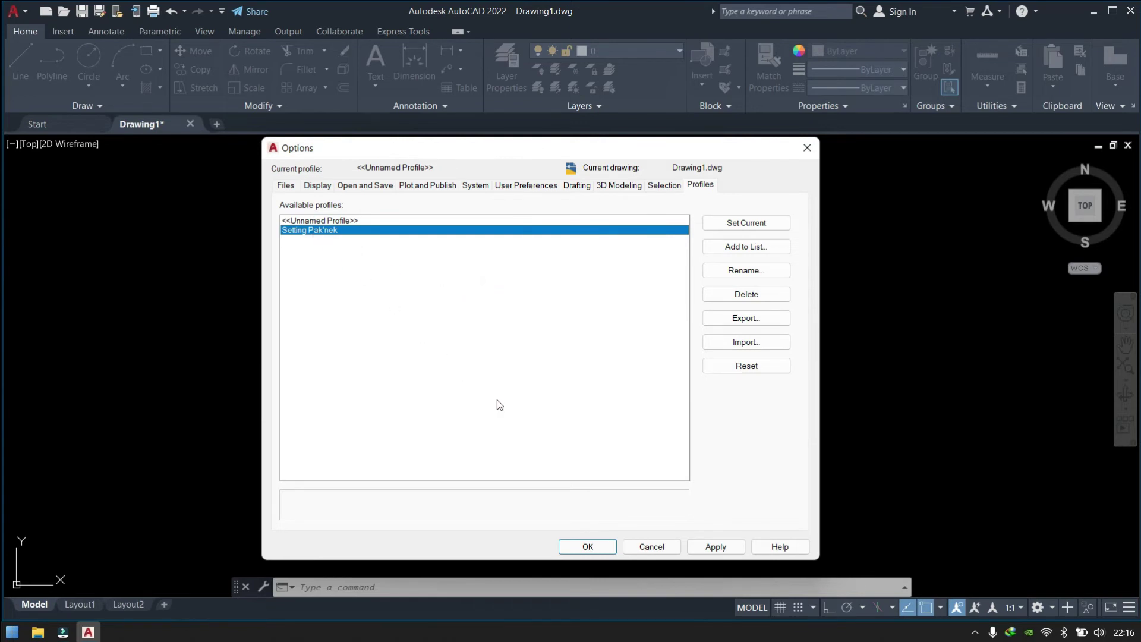
# Step: Close Options, crossing-select and erase all 16 objects, then open Drafting Settings
pyautogui.click(574, 549)
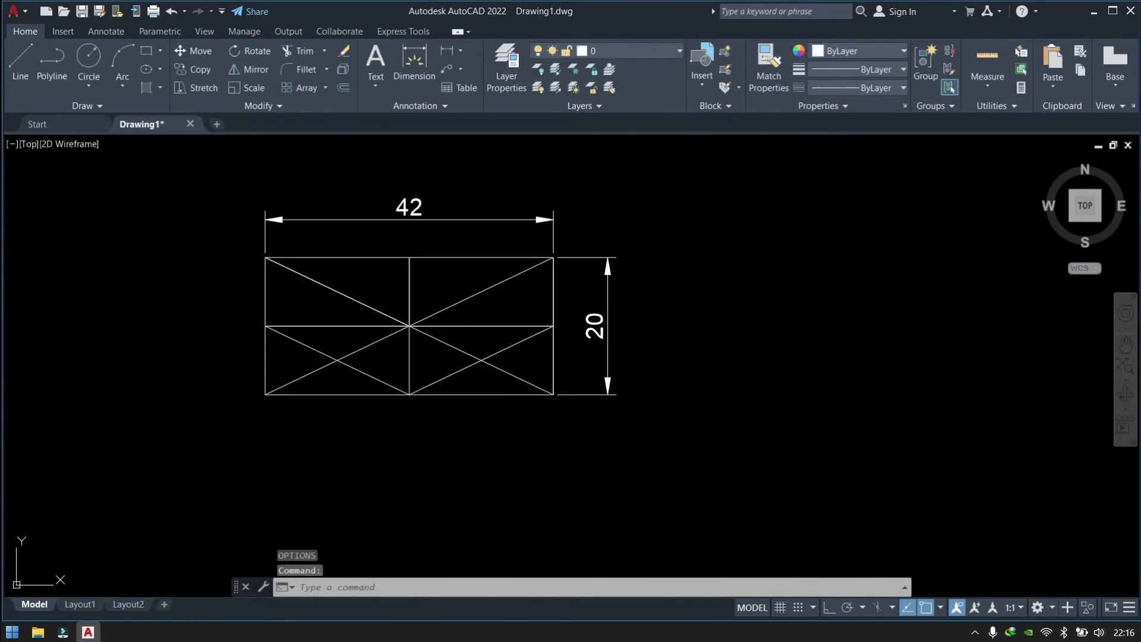
pyautogui.click(739, 141)
pyautogui.click(254, 416)
pyautogui.write('e')
pyautogui.press('Return')
pyautogui.write('DRAF')
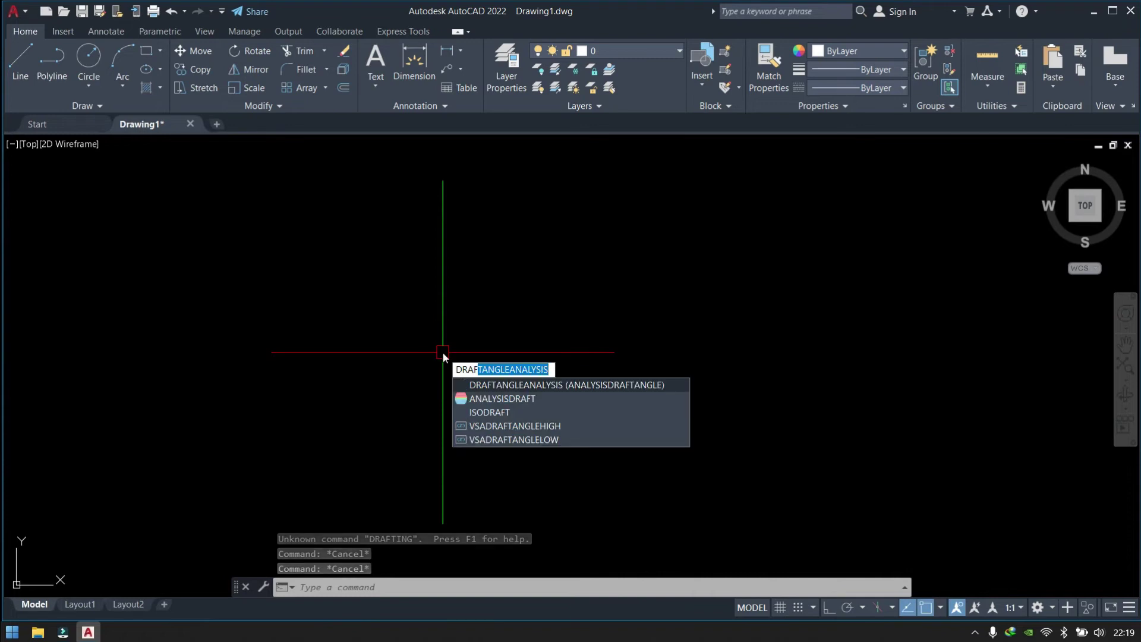
pyautogui.write('t')
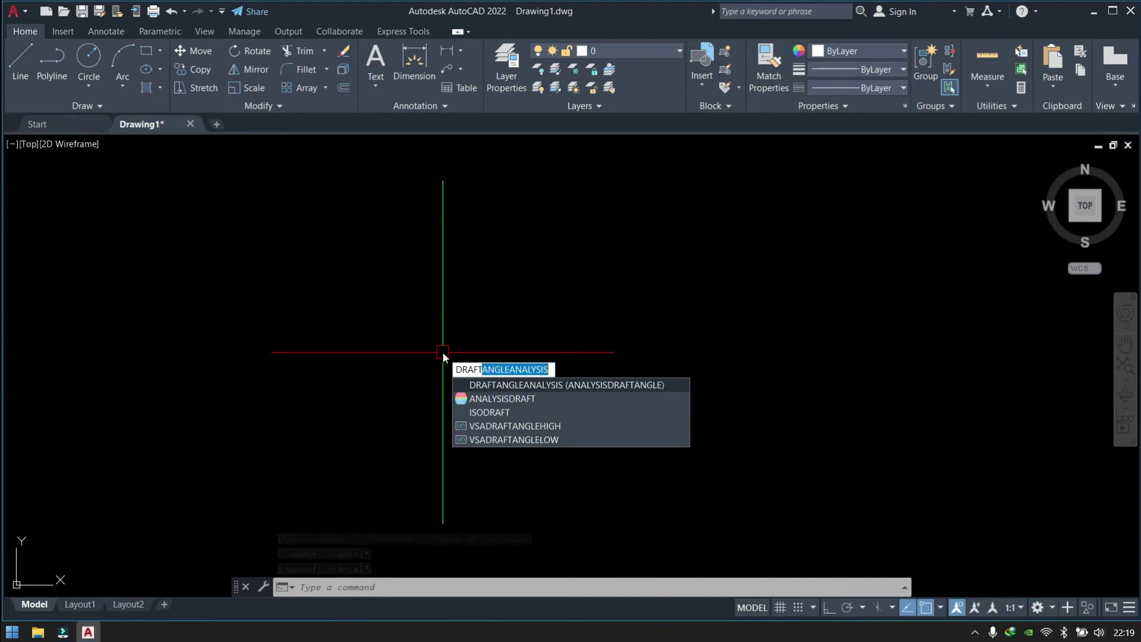
pyautogui.write('ing')
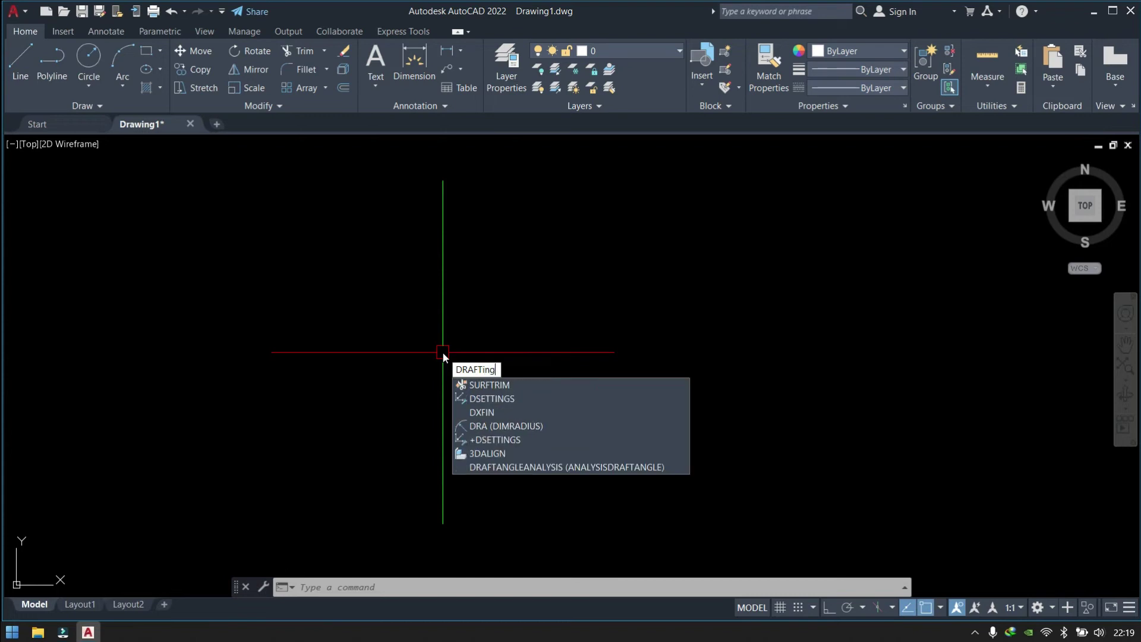
pyautogui.click(482, 397)
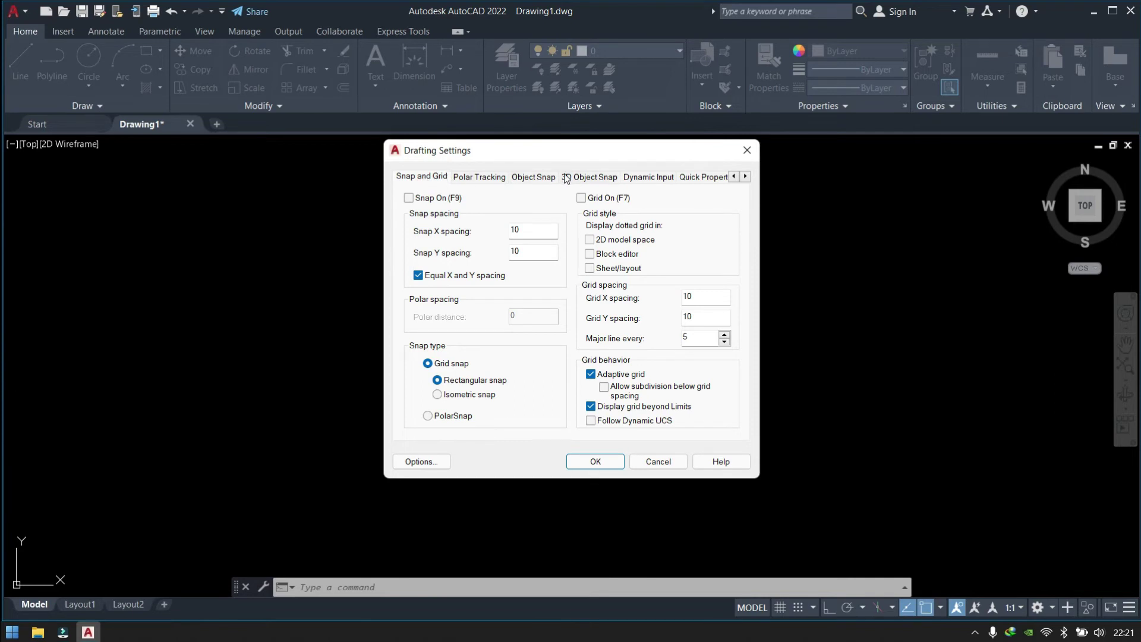
# Step: On the Object Snap tab, enable Midpoint and then select all object snap modes
pyautogui.click(548, 184)
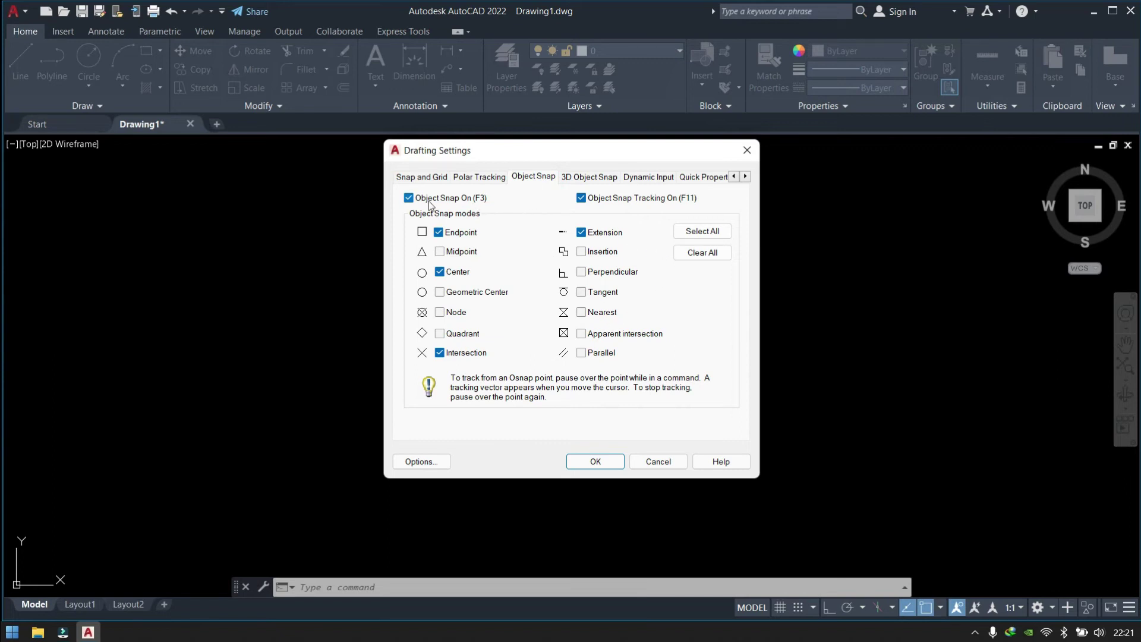
pyautogui.click(408, 199)
pyautogui.moveTo(448, 255)
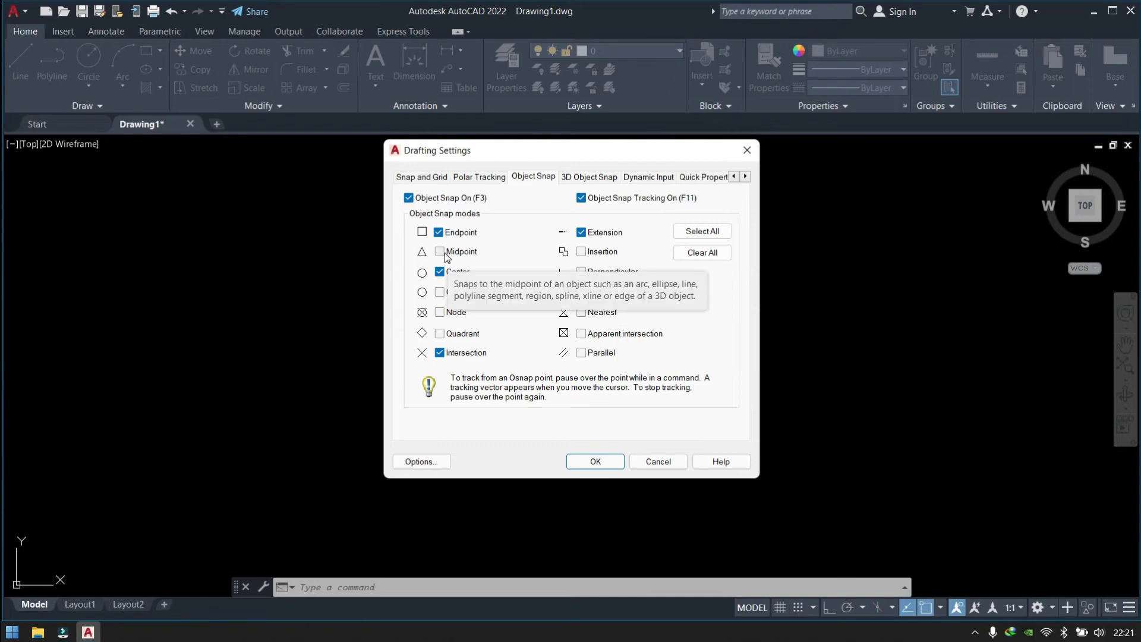
pyautogui.click(440, 252)
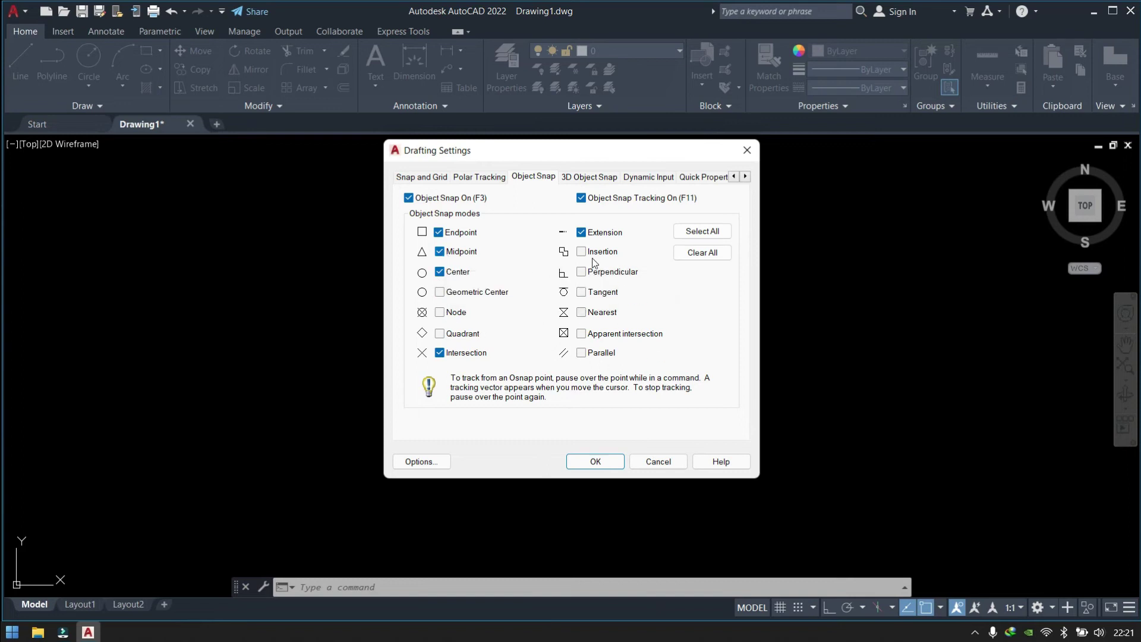
pyautogui.click(702, 233)
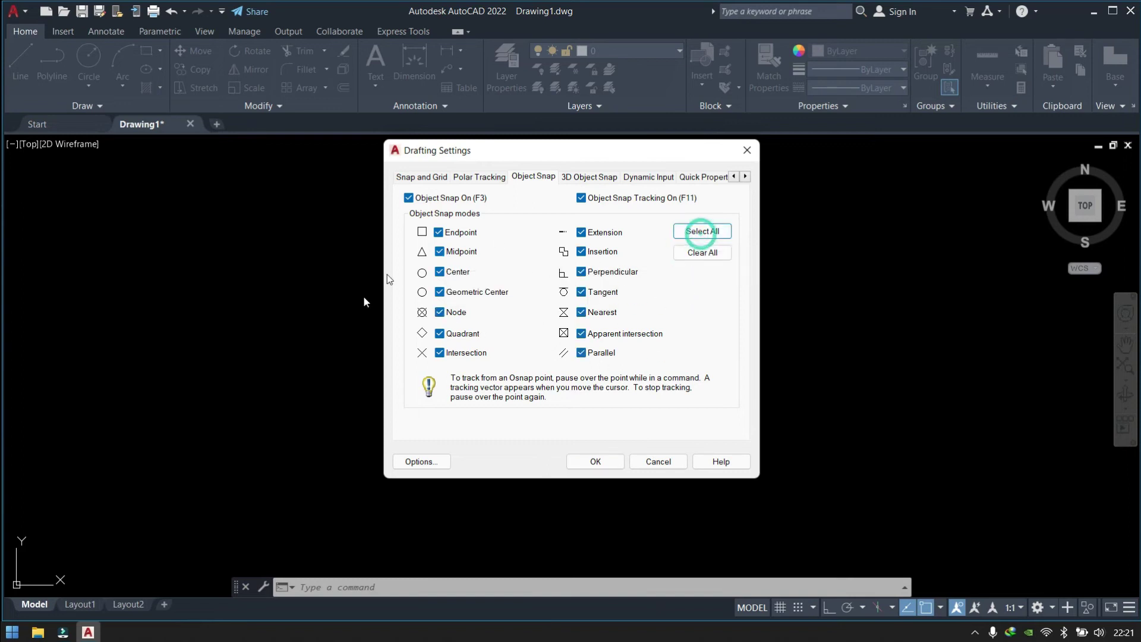
# Step: Review the Polar Tracking, 3D Object Snap, Dynamic Input, Quick Properties and Selection Cycling tabs, then confirm
pyautogui.click(494, 176)
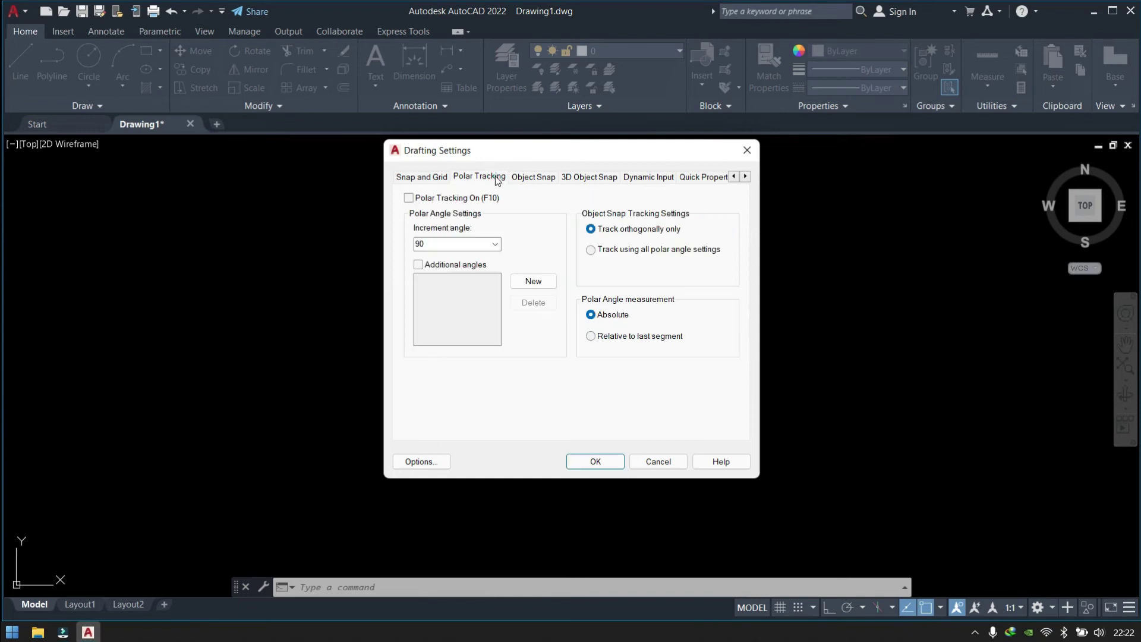
pyautogui.click(538, 177)
pyautogui.click(586, 177)
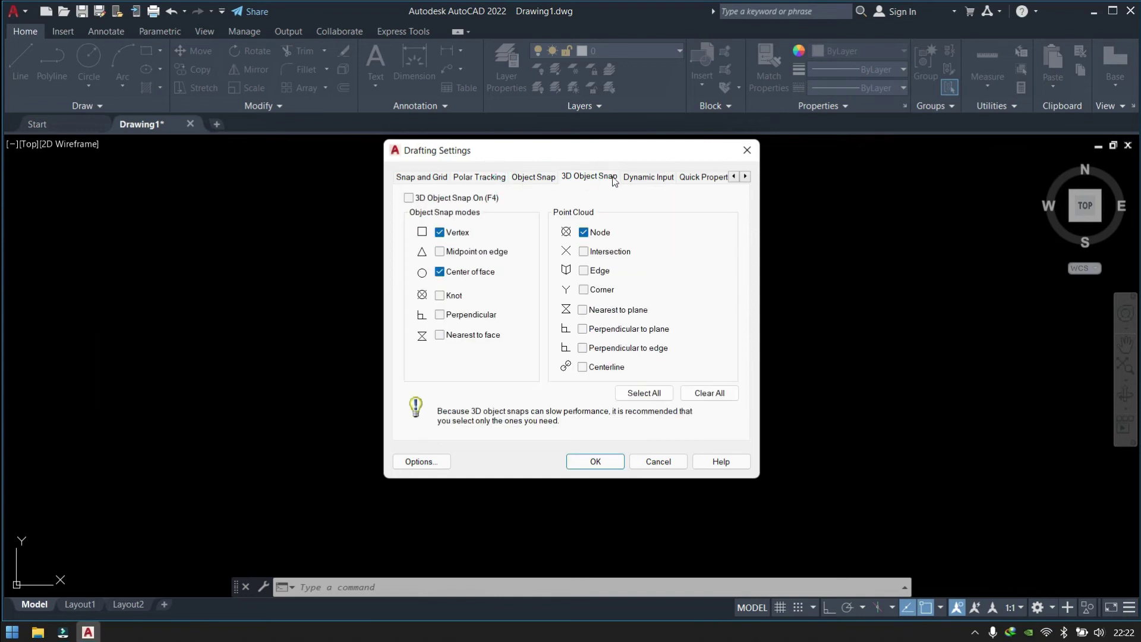
pyautogui.click(638, 178)
pyautogui.press('Tab')
pyautogui.click(746, 177)
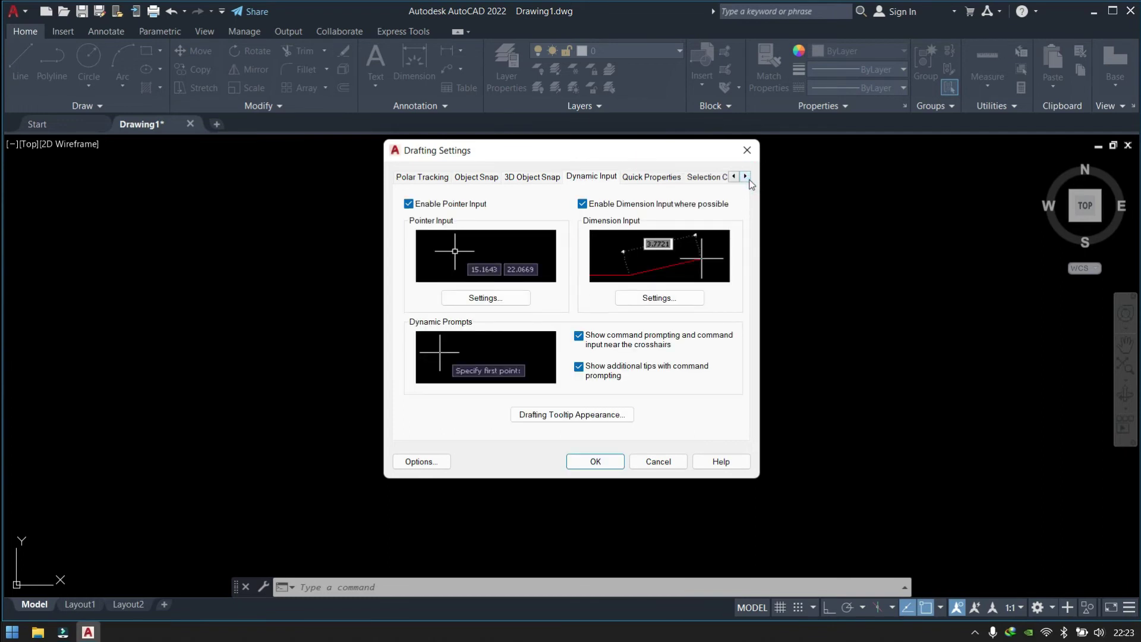
pyautogui.click(652, 177)
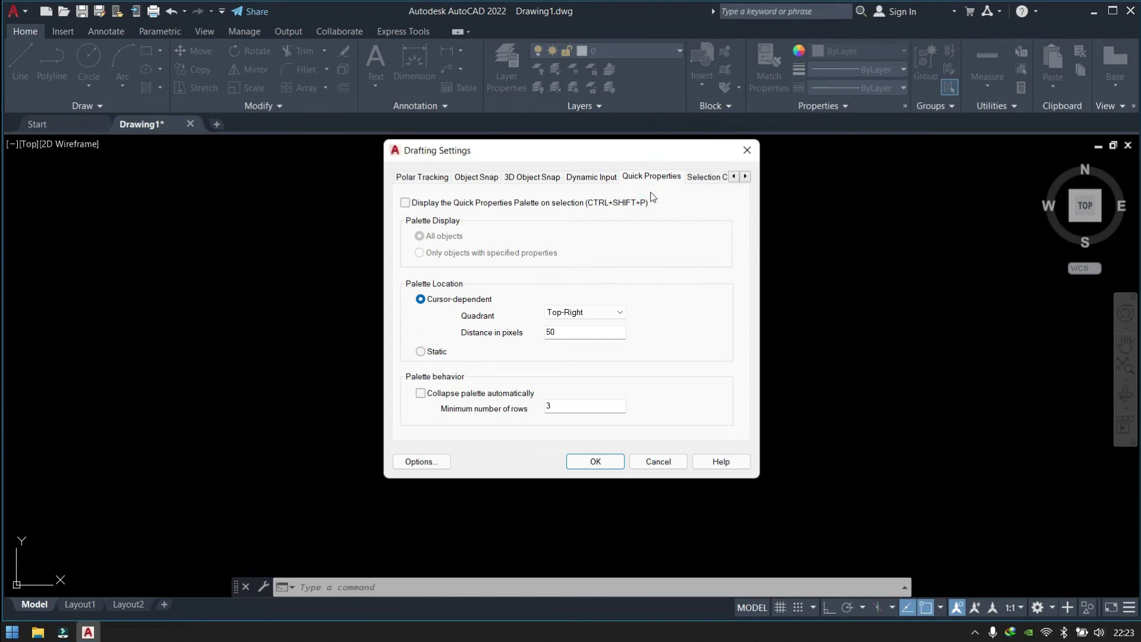
pyautogui.click(692, 177)
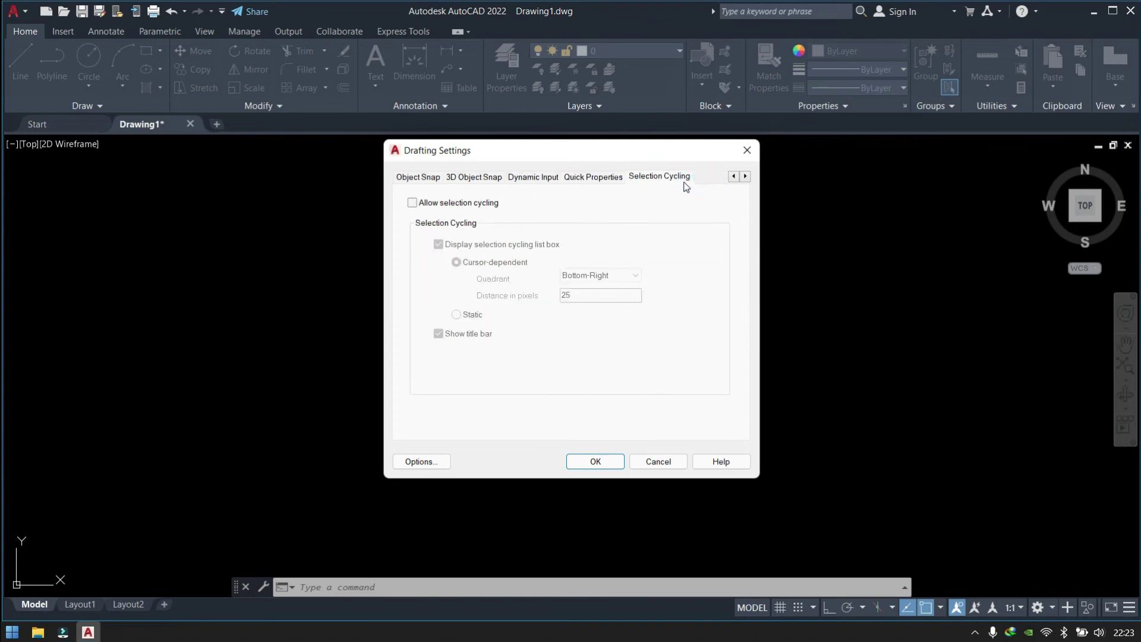
pyautogui.click(595, 462)
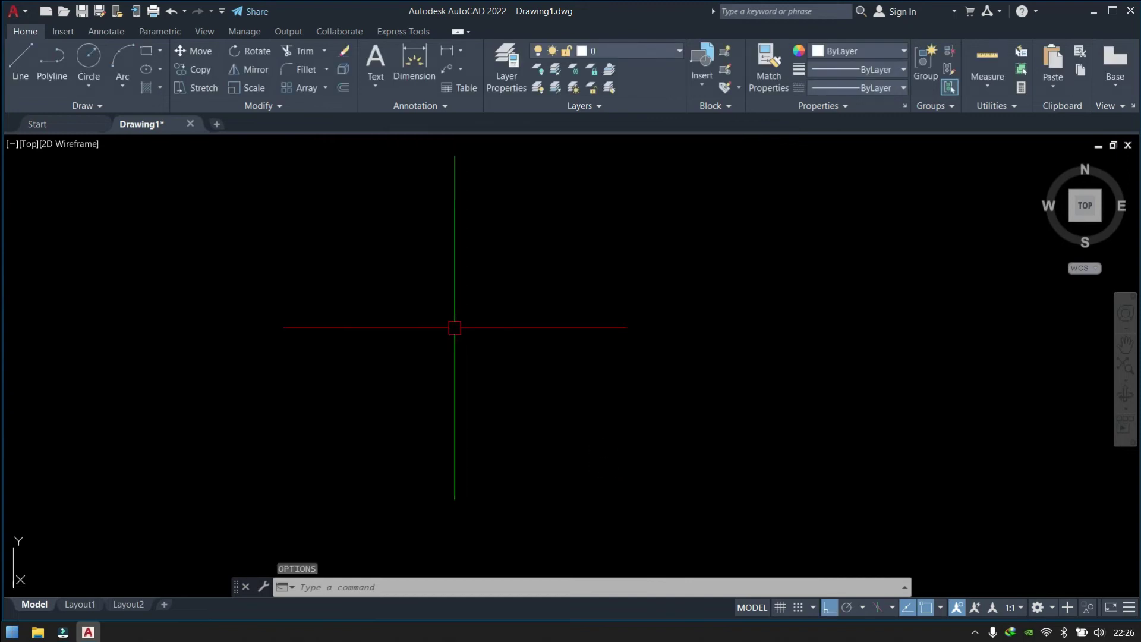
pyautogui.write('L')
# Step: Draw snapped test lines: horizontal, vertical and diagonal, plus one from the diagonal's midpoint to the corner
pyautogui.press('Return')
pyautogui.click(433, 319)
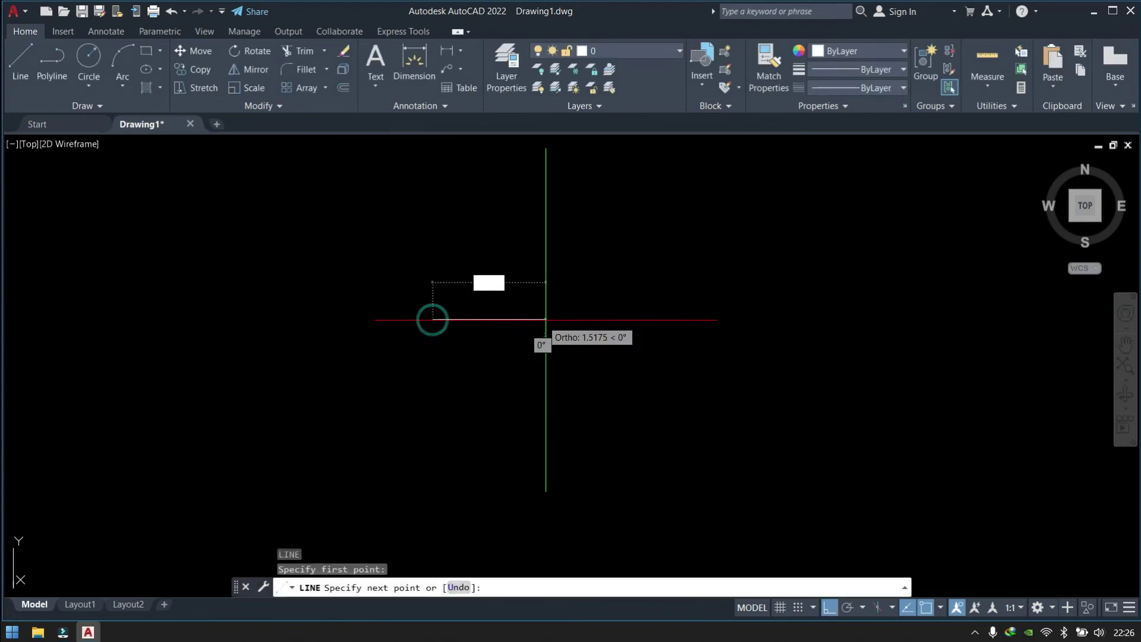
pyautogui.click(572, 319)
pyautogui.click(572, 436)
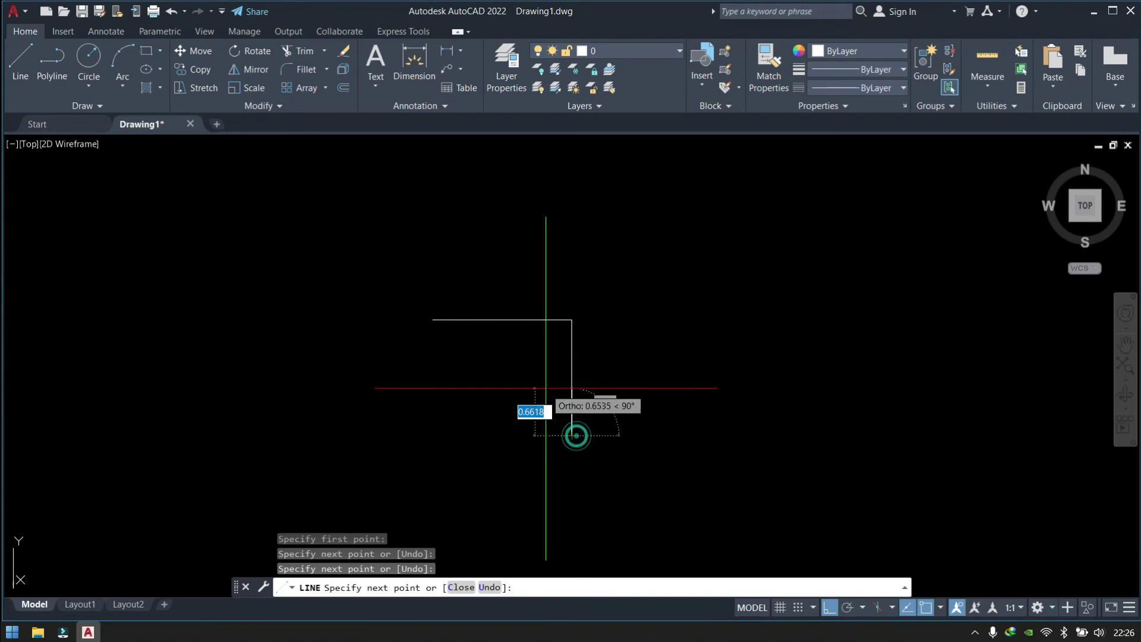
pyautogui.click(502, 320)
pyautogui.press('Escape')
pyautogui.press('Return')
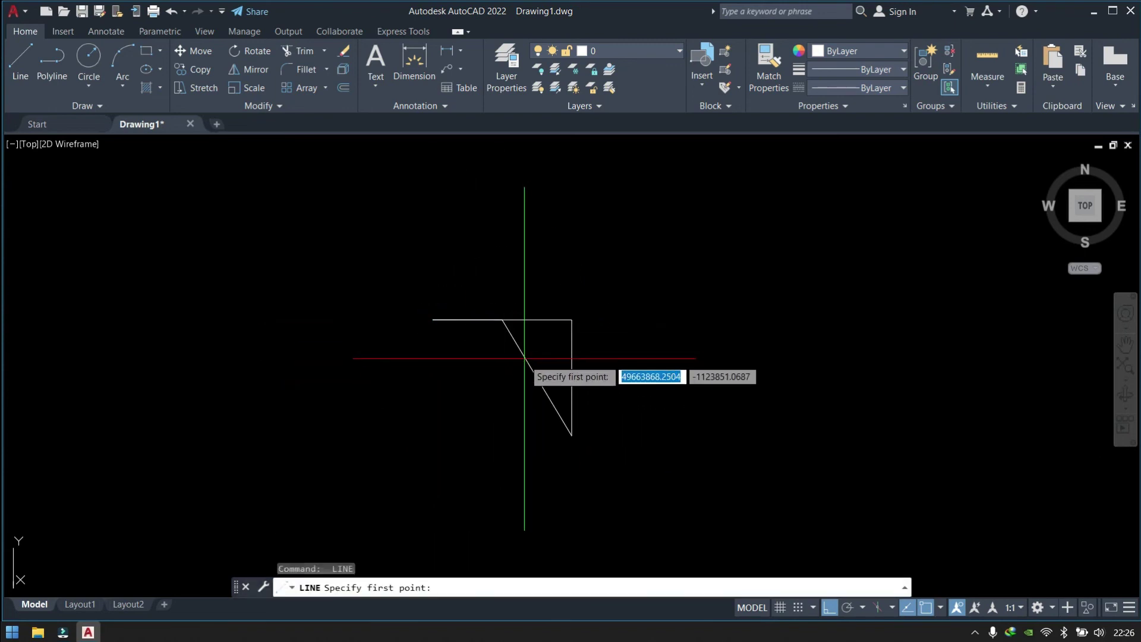
pyautogui.click(538, 377)
pyautogui.click(571, 320)
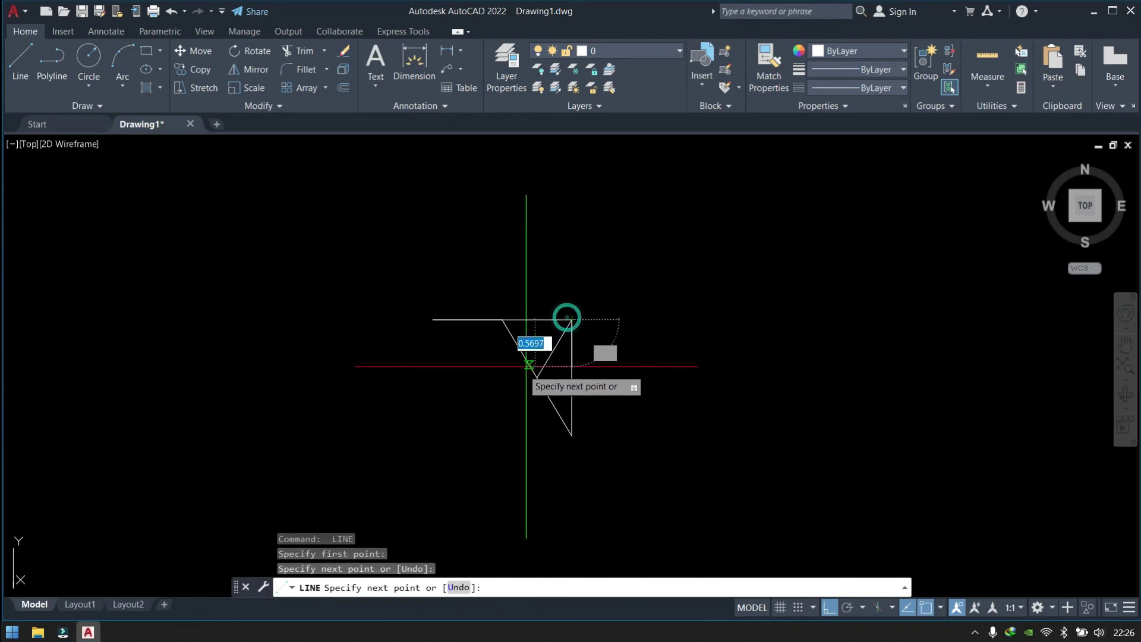
pyautogui.press('Escape')
# Step: Enlarge the AutoSnap marker size in Options and apply it
pyautogui.press('Return')
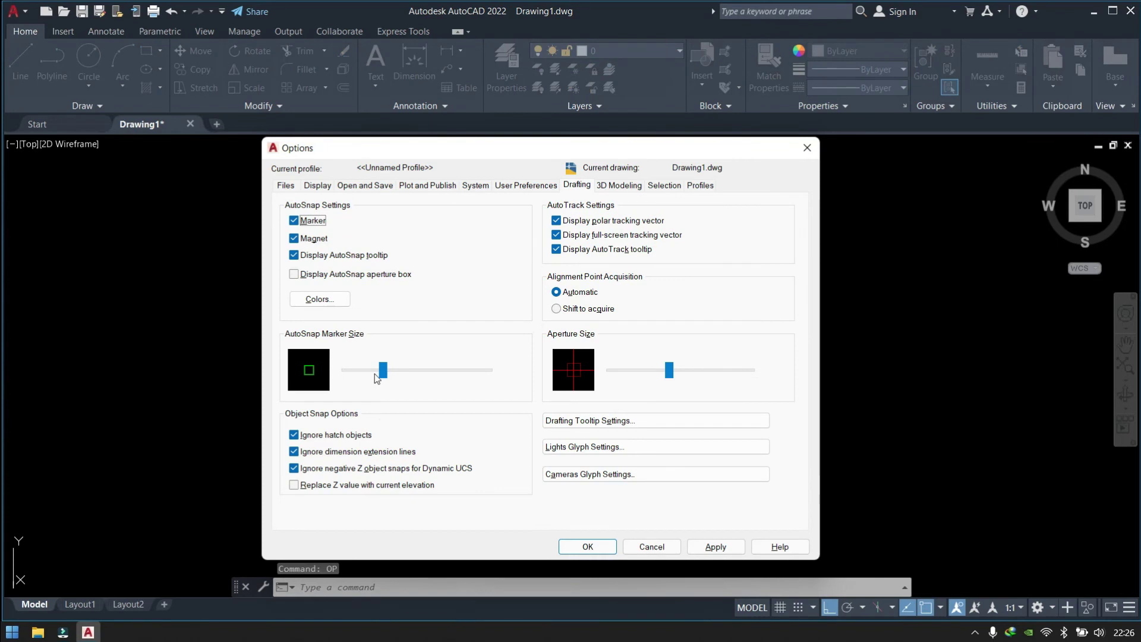
pyautogui.click(384, 374)
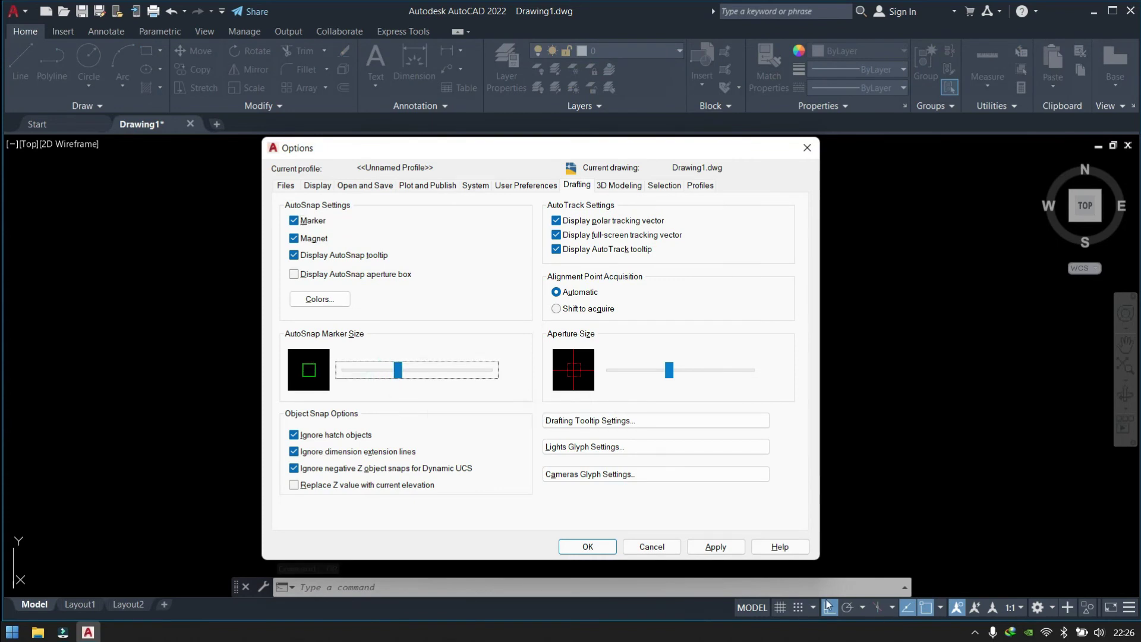
pyautogui.click(731, 550)
pyautogui.click(611, 547)
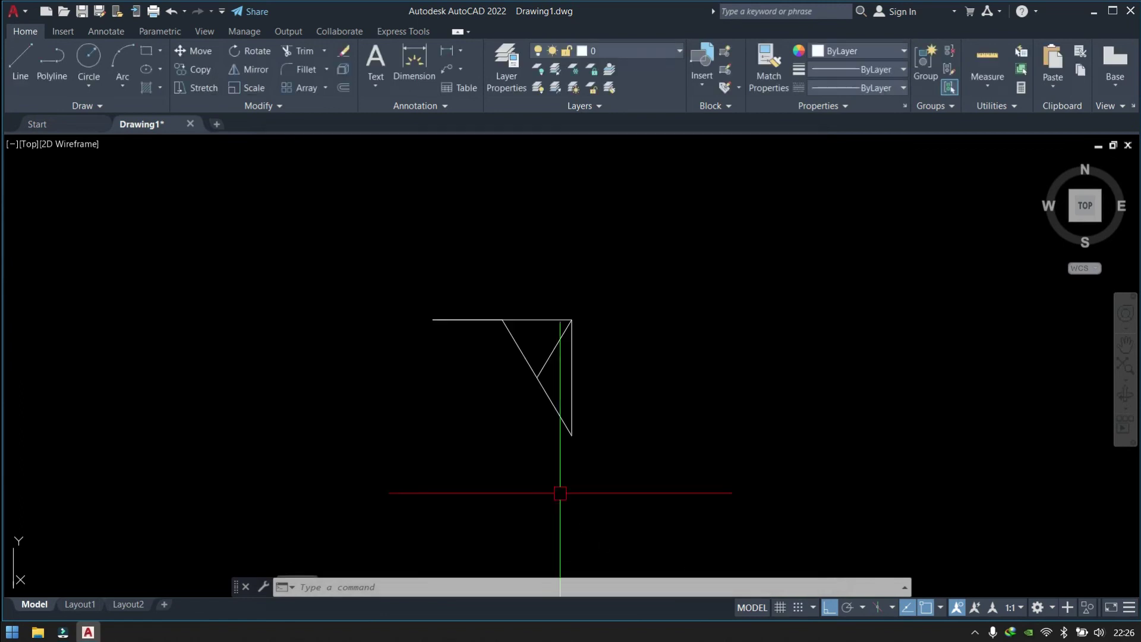
# Step: Draw a multi-segment line snapping to intersections, midpoints and corners of the sketch
pyautogui.write('l')
pyautogui.press('Return')
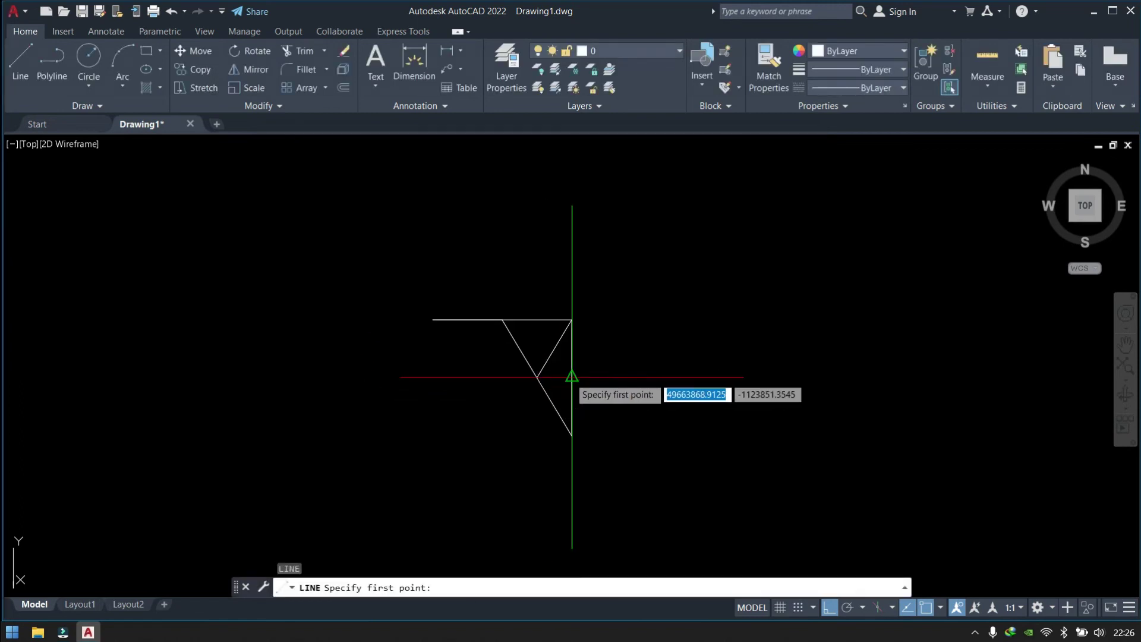
pyautogui.click(524, 355)
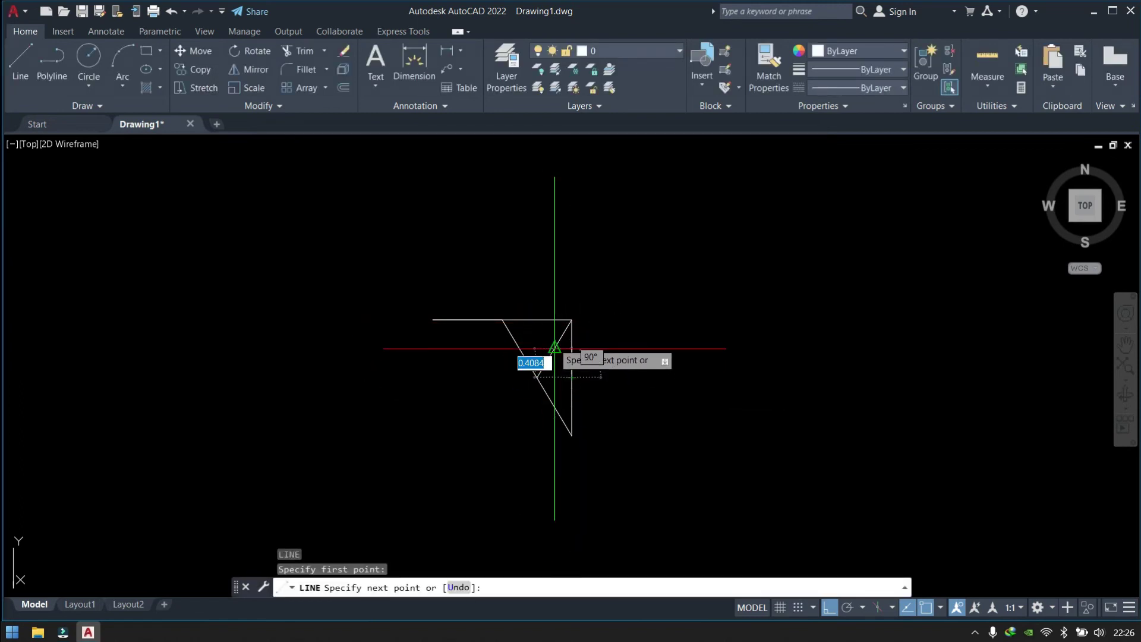
pyautogui.click(553, 348)
pyautogui.click(538, 377)
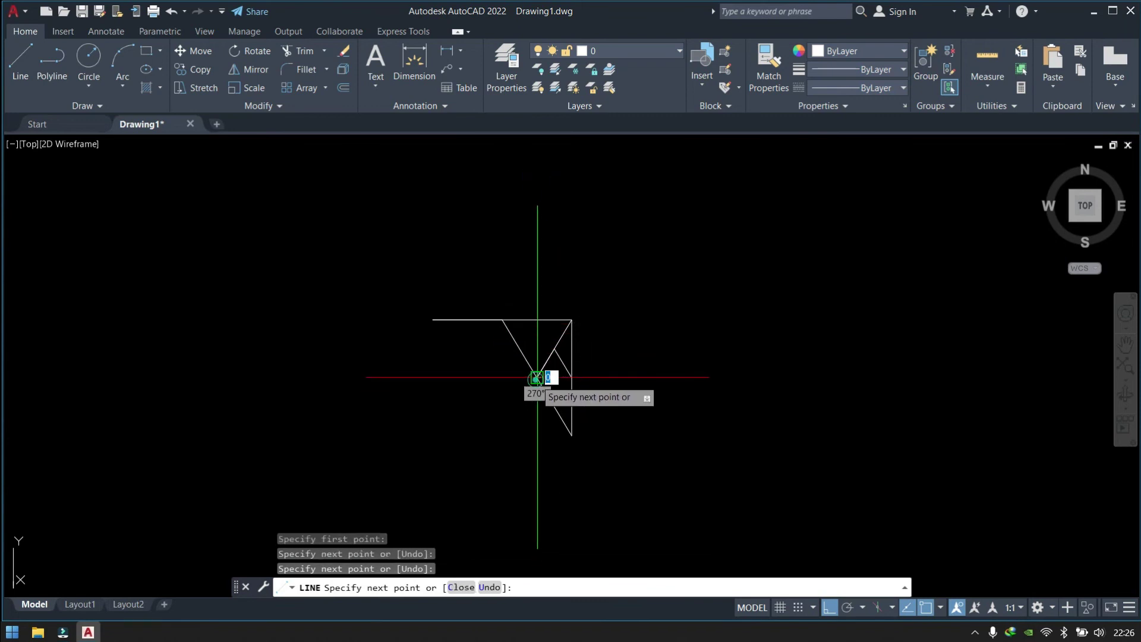
pyautogui.click(537, 319)
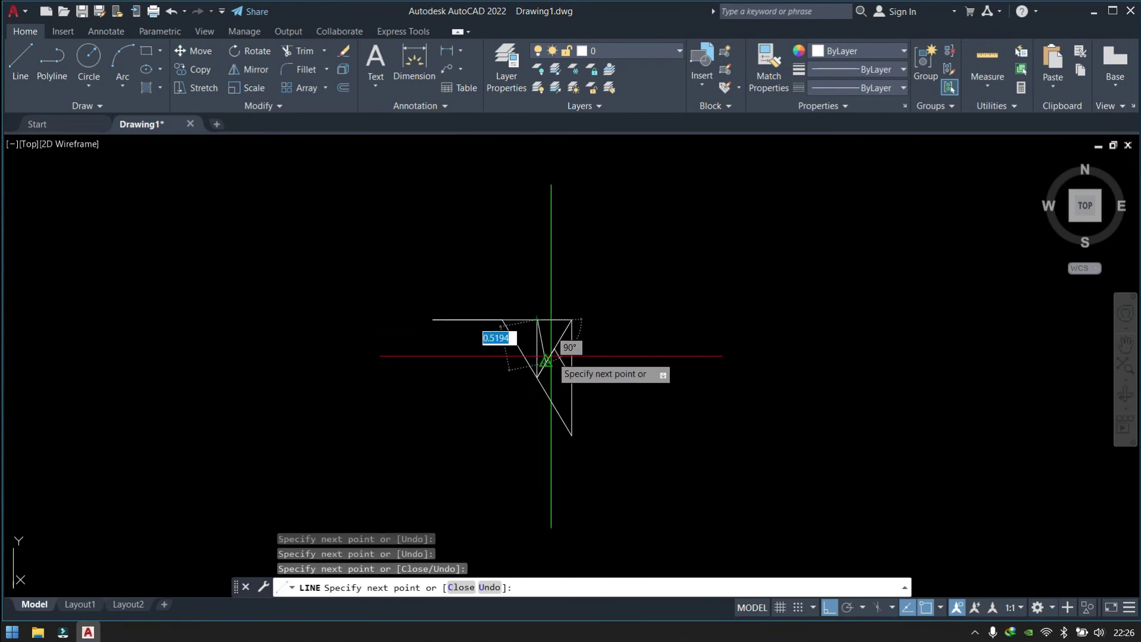
pyautogui.click(572, 378)
pyautogui.click(572, 320)
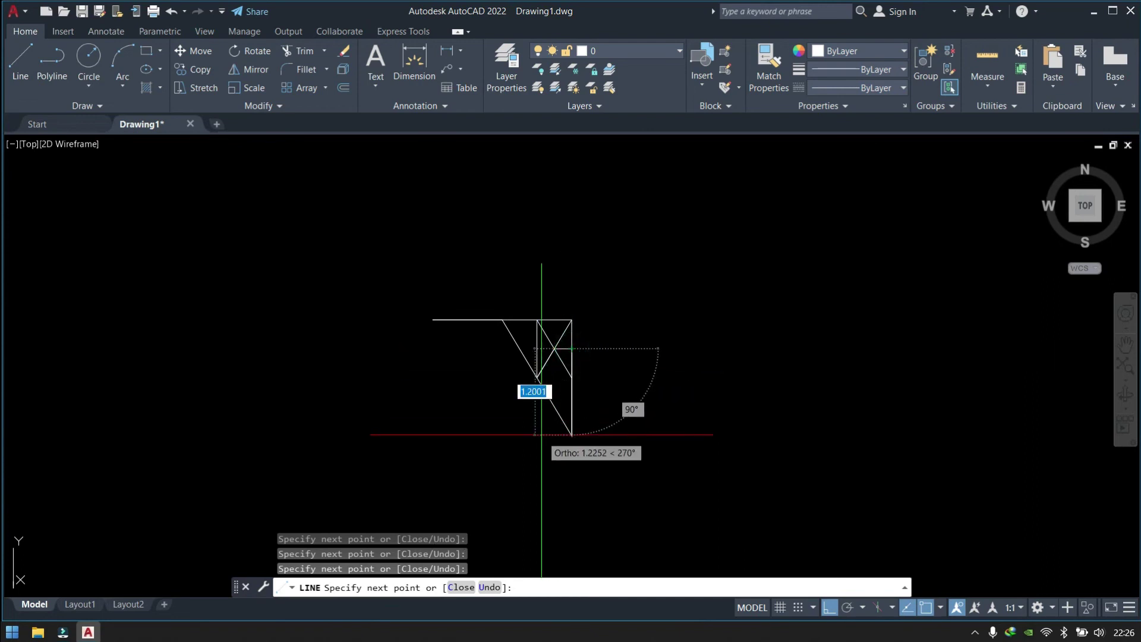
pyautogui.click(572, 378)
pyautogui.click(550, 386)
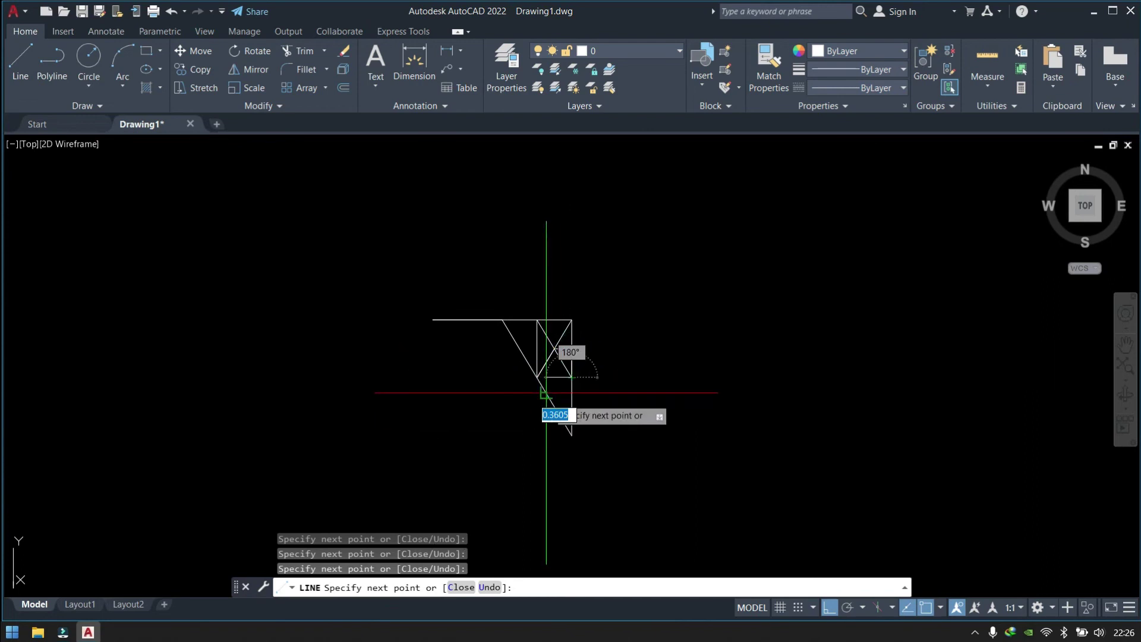
pyautogui.press('Return')
# Step: Window-select the whole test drawing and erase it
pyautogui.scroll(-5, 559, 397)
pyautogui.moveTo(584, 326); pyautogui.dragTo(477, 438)
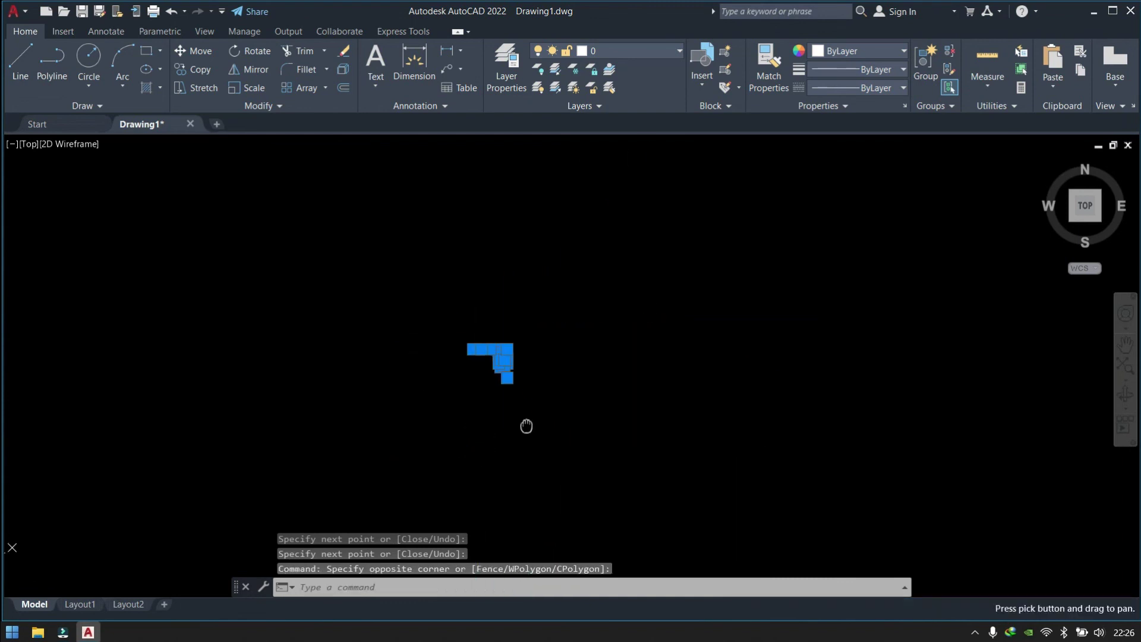
pyautogui.write('E')
pyautogui.press('Return')
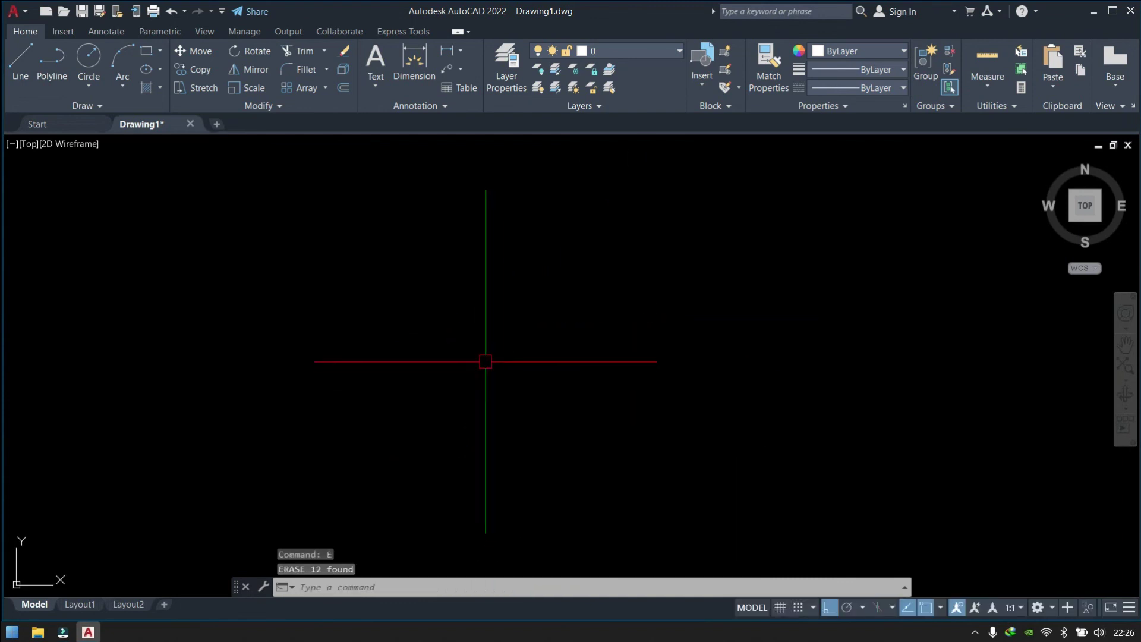
# Step: Shrink the object snap aperture, then draw a snapped box outline with two crossing diagonals
pyautogui.press('Return')
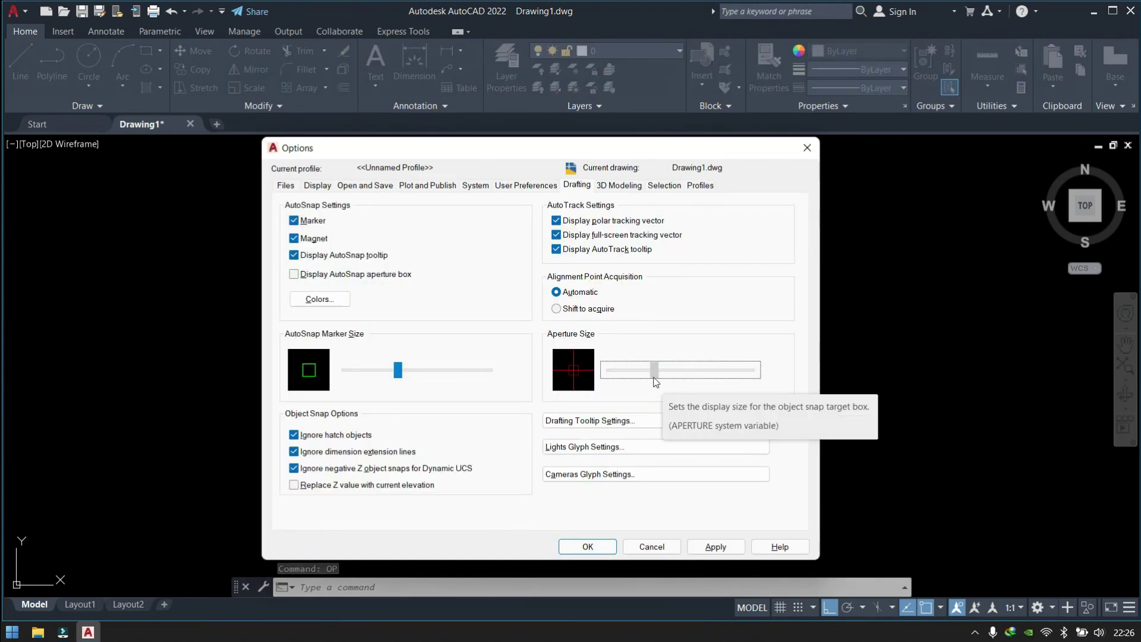
pyautogui.click(588, 546)
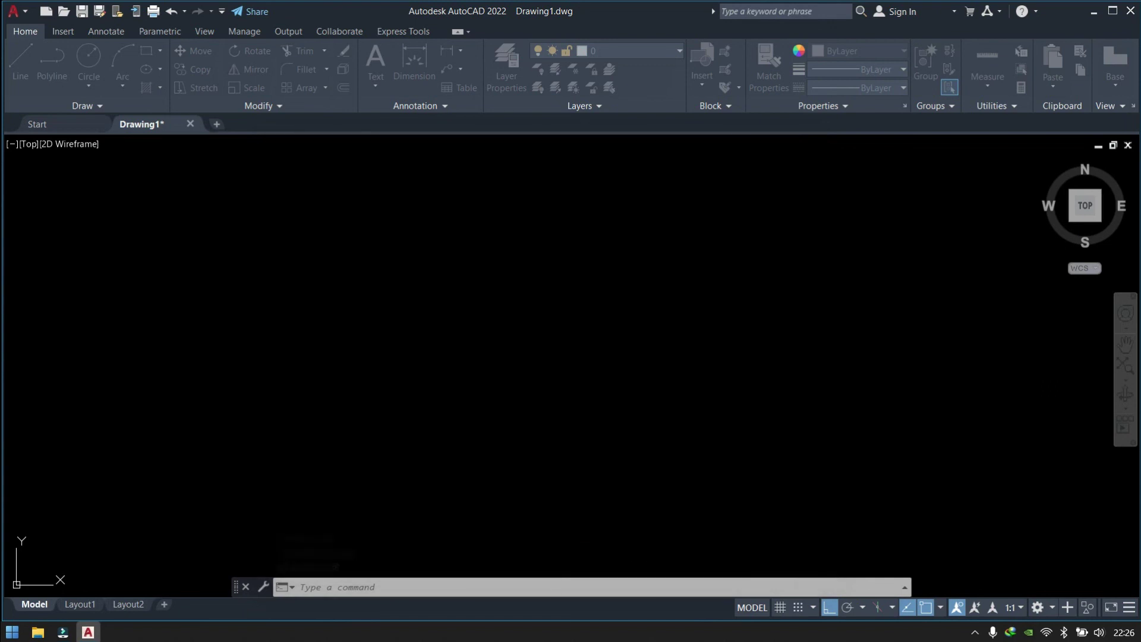
pyautogui.write('l')
pyautogui.press('Return')
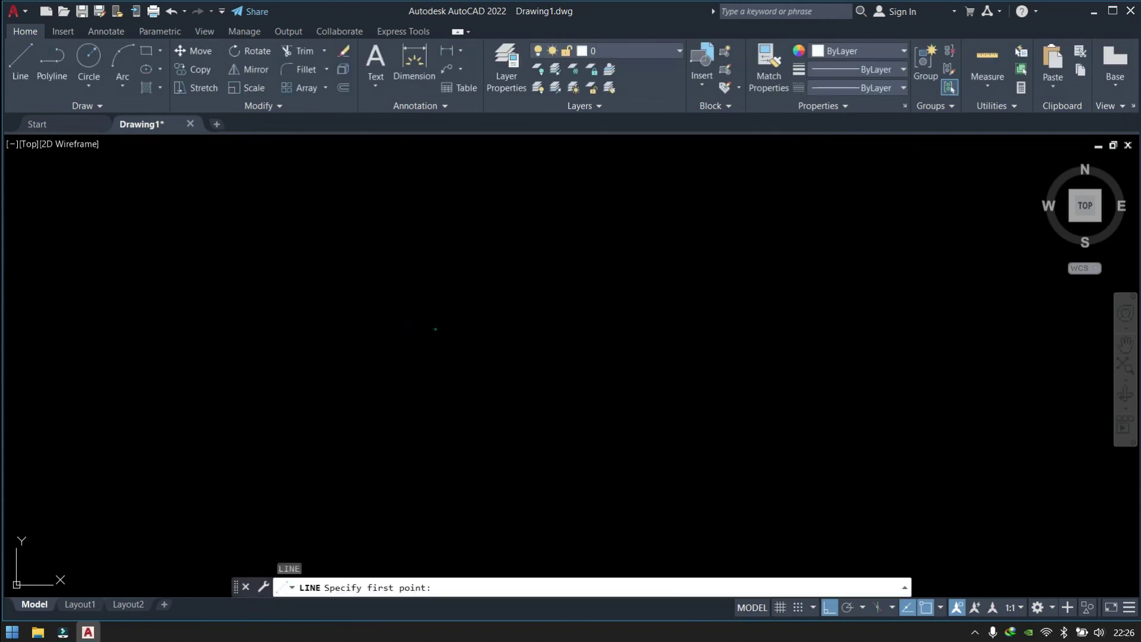
pyautogui.click(436, 328)
pyautogui.click(616, 328)
pyautogui.click(617, 428)
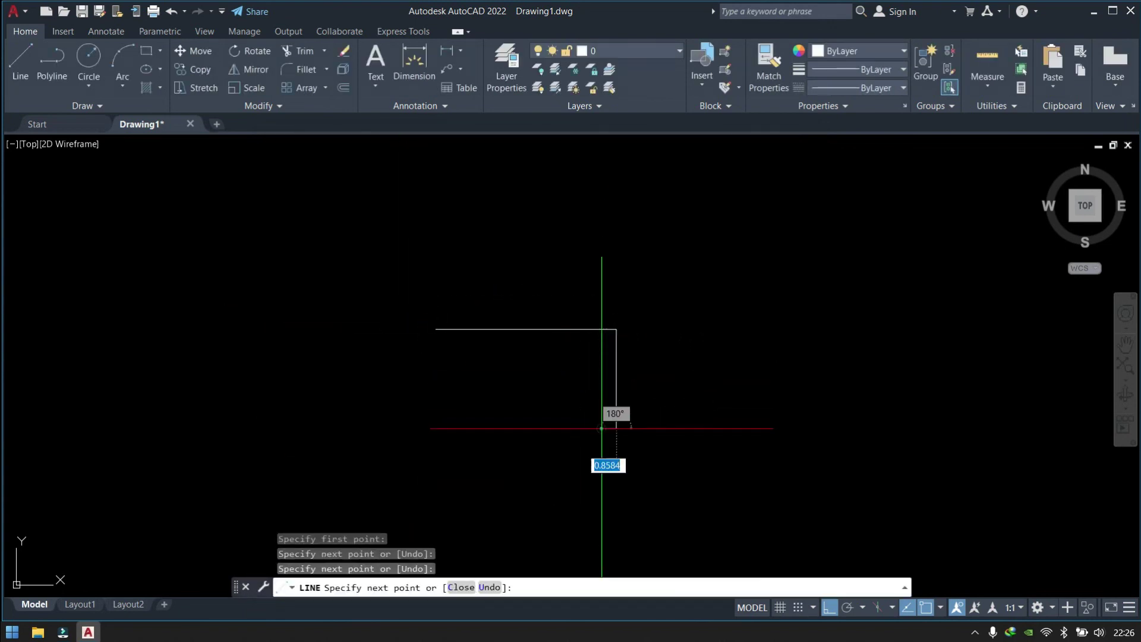
pyautogui.click(526, 328)
pyautogui.click(436, 328)
pyautogui.click(435, 436)
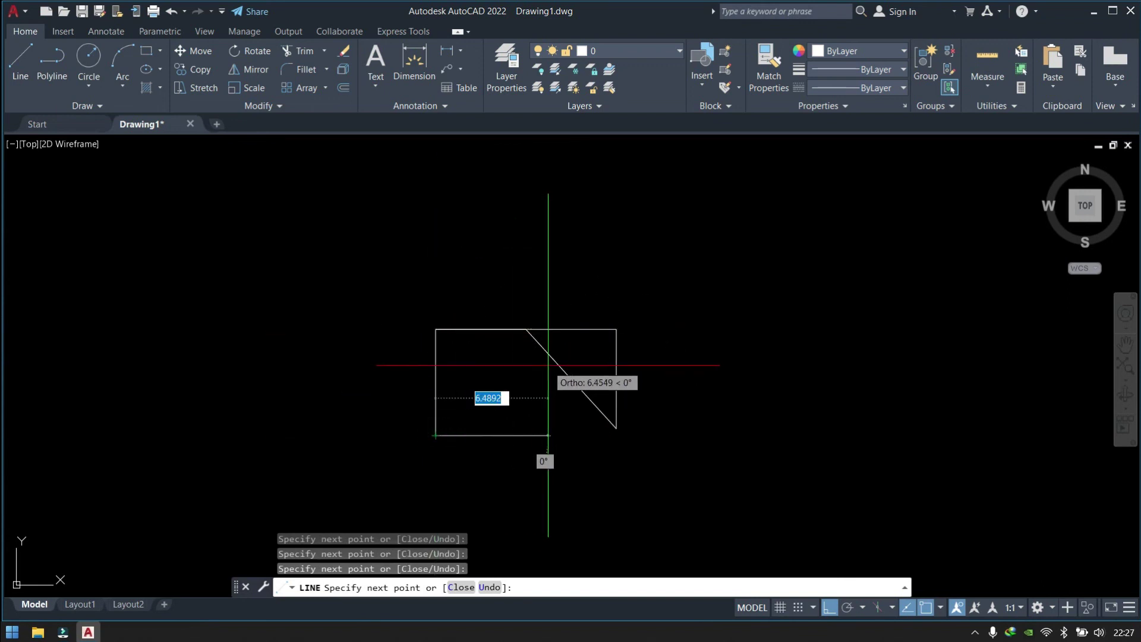
pyautogui.click(617, 328)
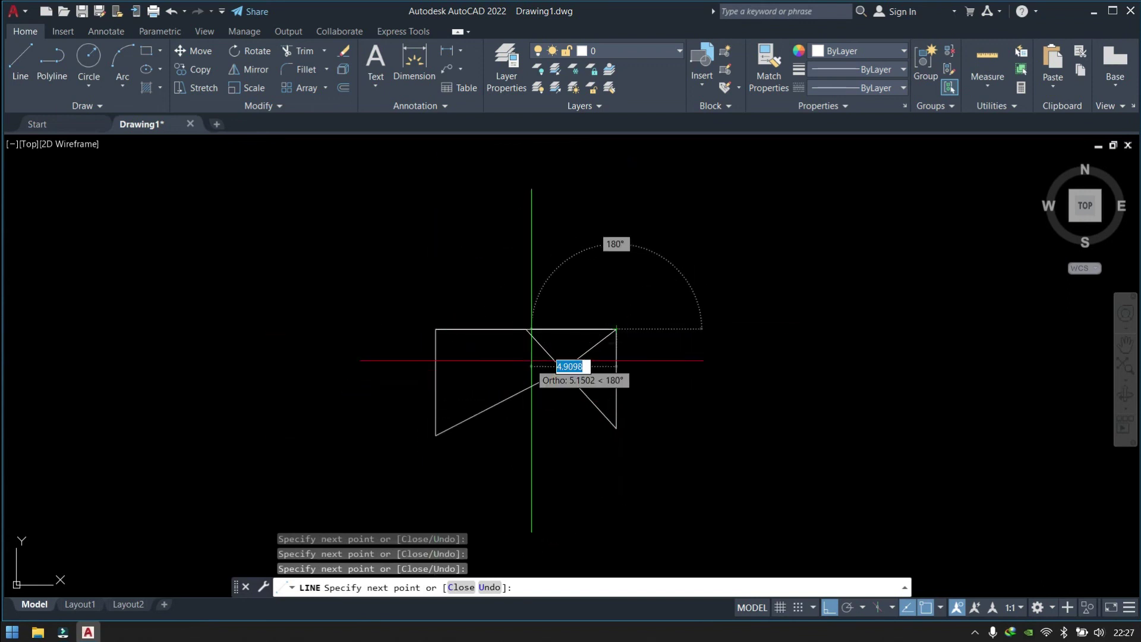
pyautogui.press('Escape')
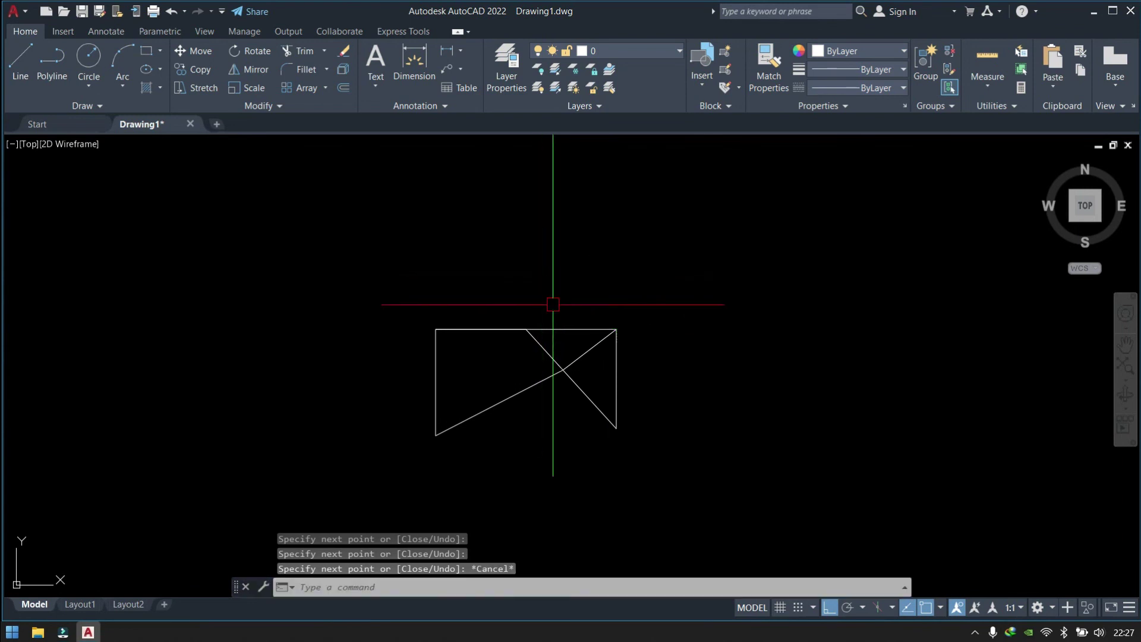
# Step: Reduce the pickbox size on the Options Selection tab and confirm
pyautogui.write('OP')
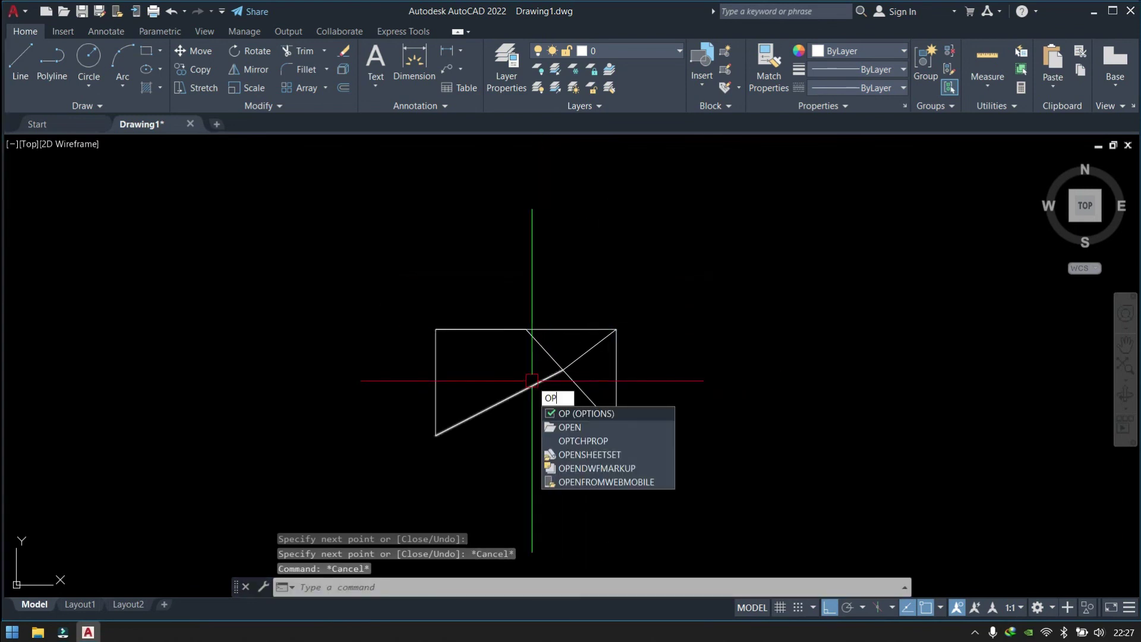
pyautogui.press('Return')
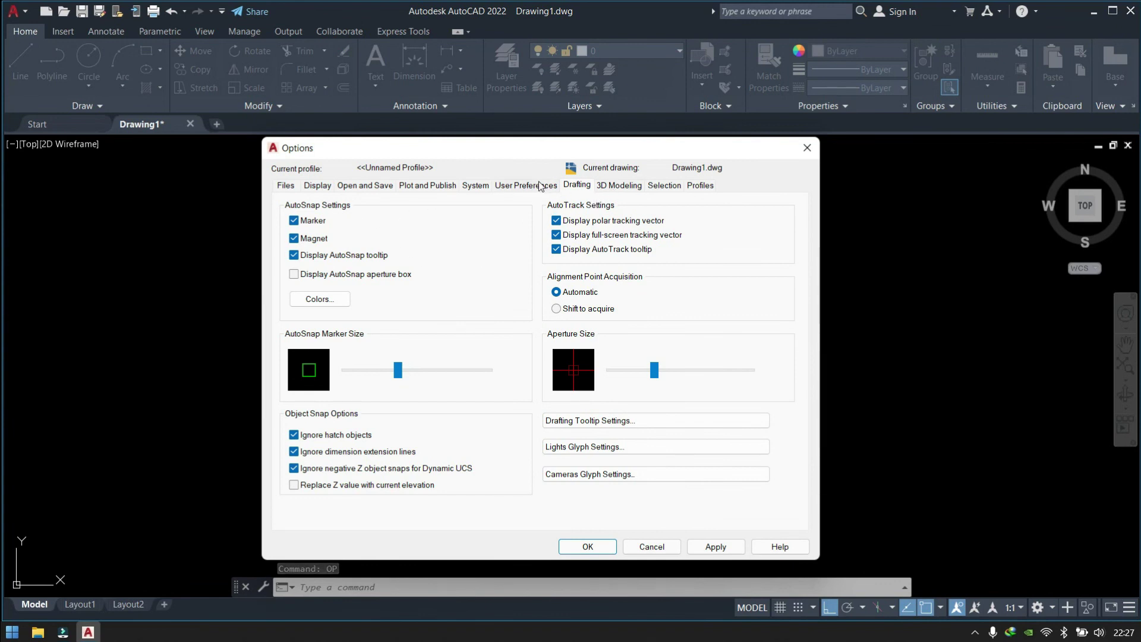
pyautogui.click(612, 186)
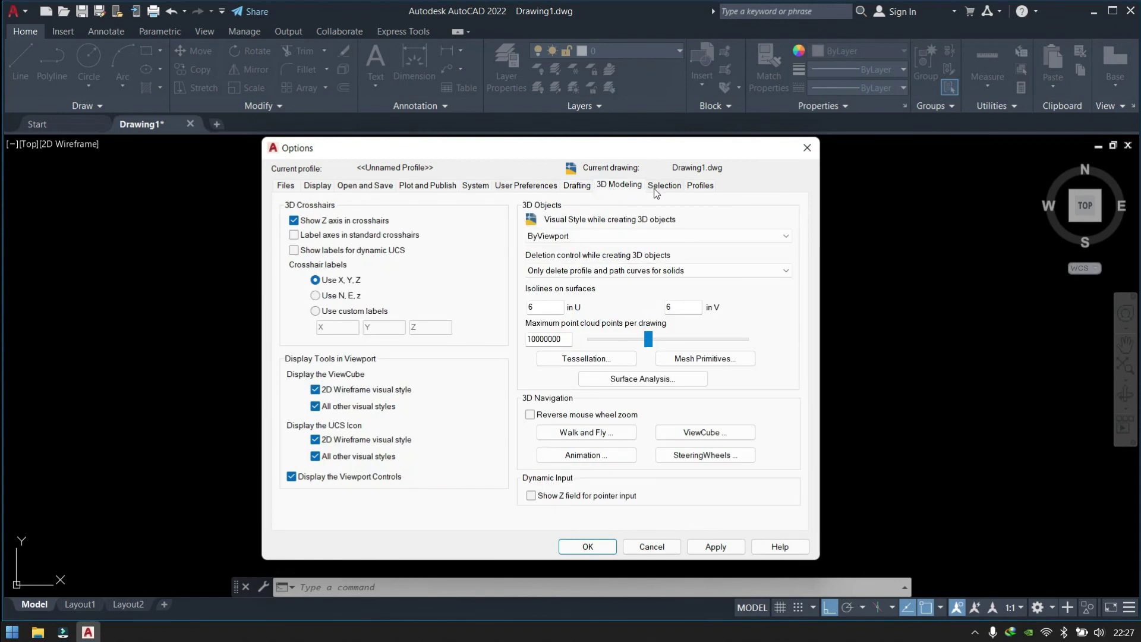
pyautogui.click(656, 190)
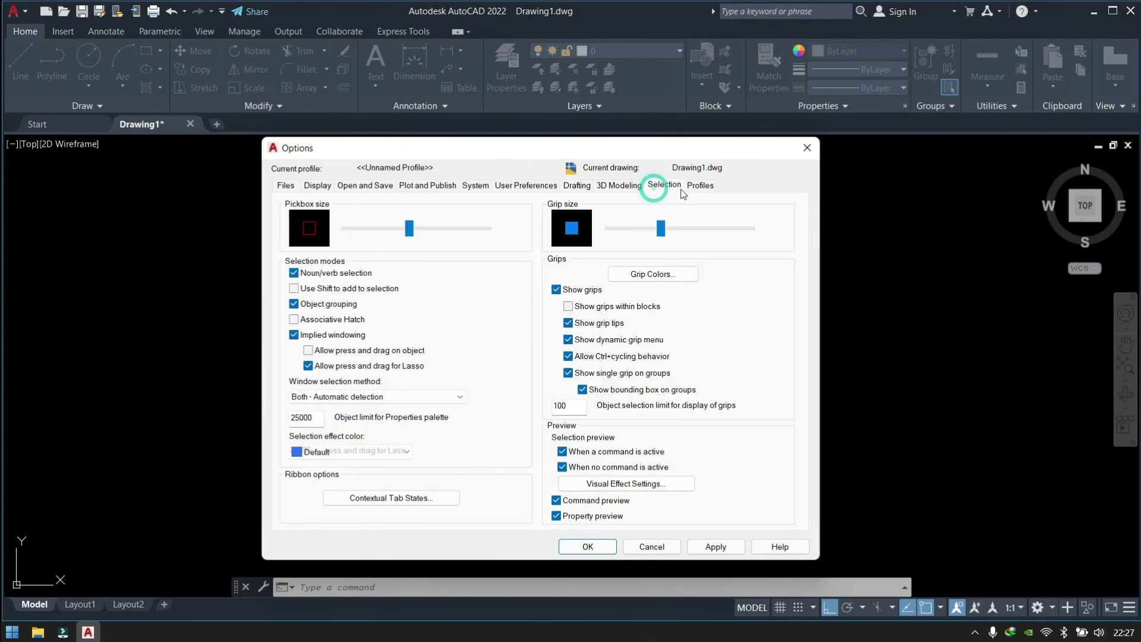
pyautogui.click(407, 231)
pyautogui.moveTo(405, 232); pyautogui.dragTo(395, 234)
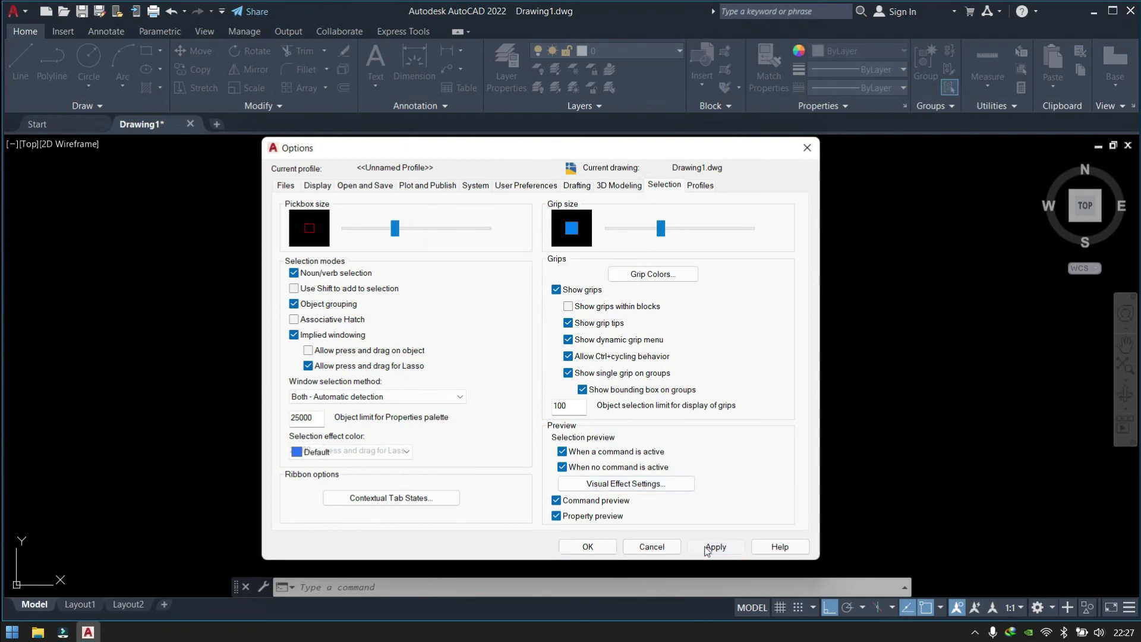
pyautogui.click(612, 550)
# Step: Window-select the seven test lines and erase them
pyautogui.click(324, 278)
pyautogui.click(682, 451)
pyautogui.write('e')
pyautogui.press('Return')
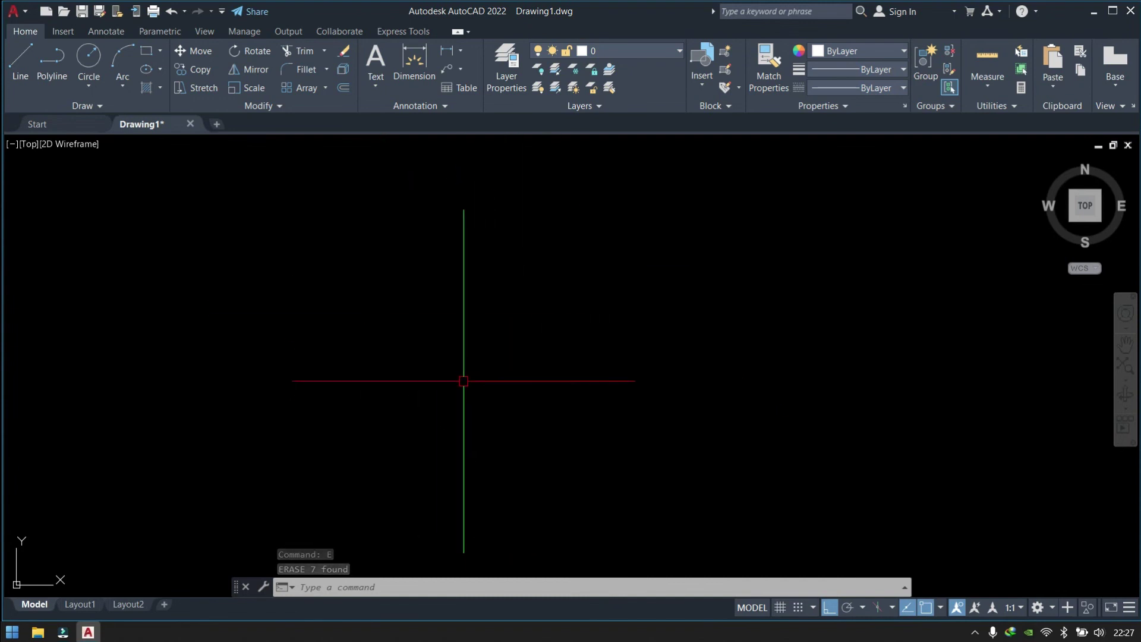
# Step: Briefly open and dismiss the Dimension Style Manager, then open the Layer Properties Manager
pyautogui.write('d')
pyautogui.press('Return')
pyautogui.press('Escape')
pyautogui.write('la')
pyautogui.press('Return')
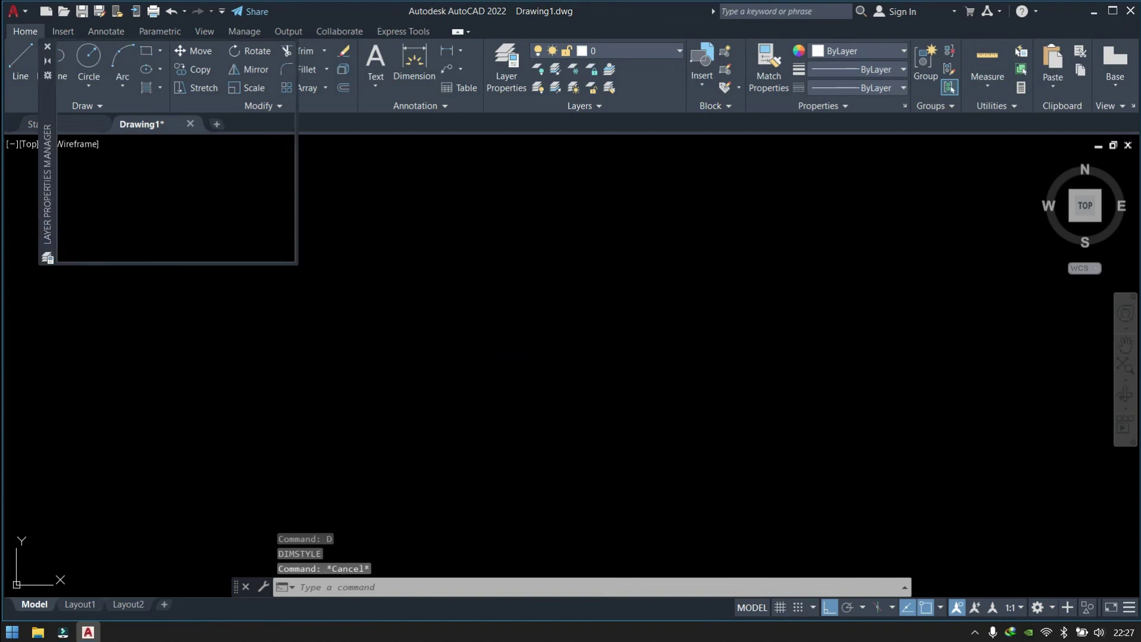